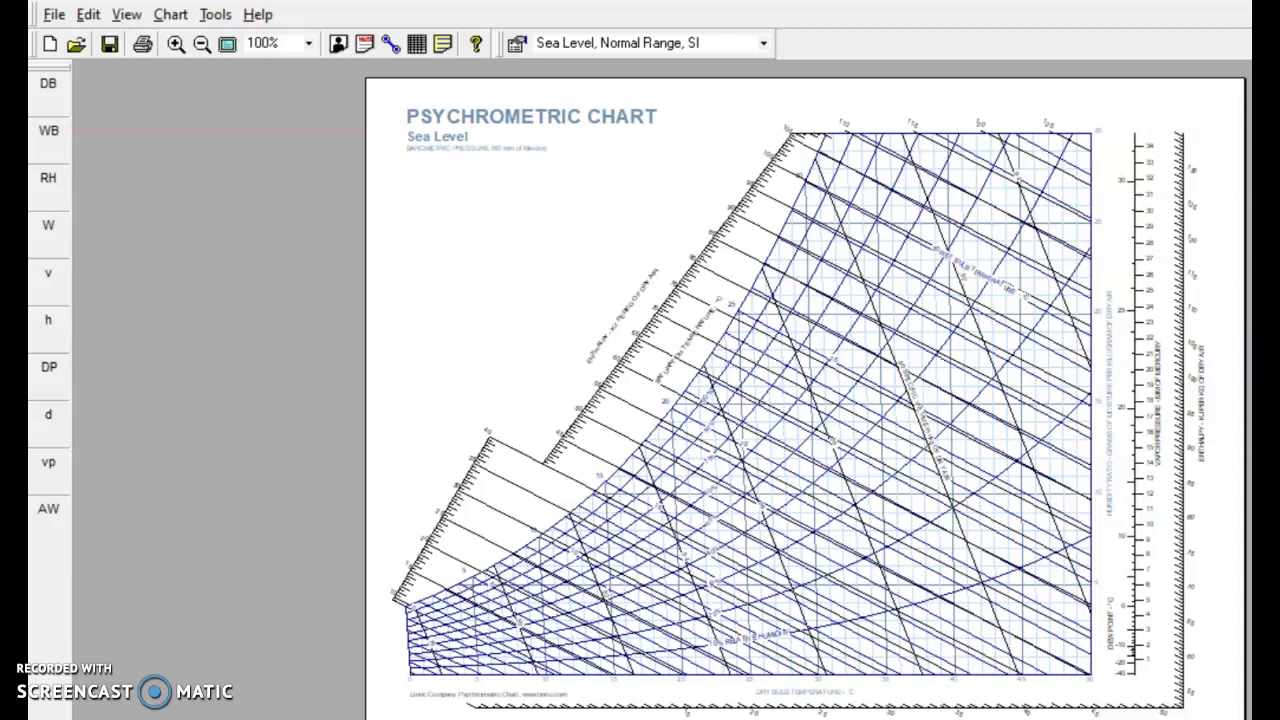
Select the Sea Level, Normal Range, SI psychrometric chart
click(764, 44)
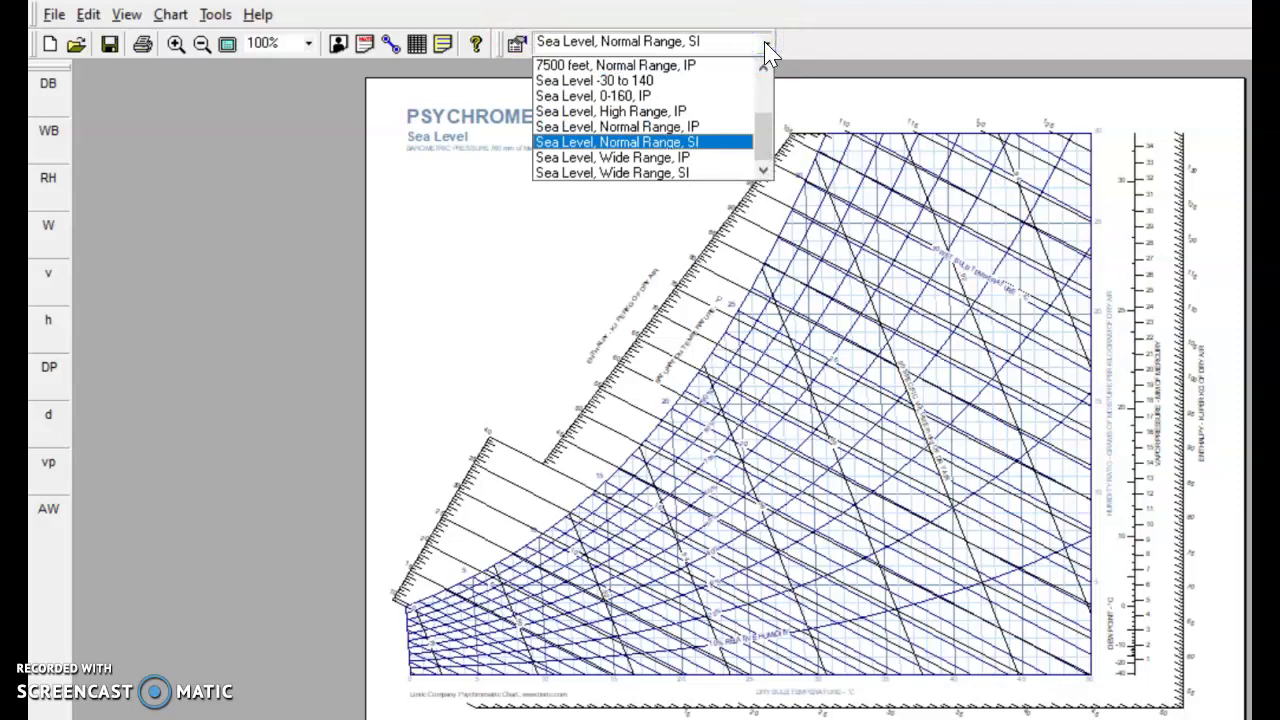
click(690, 147)
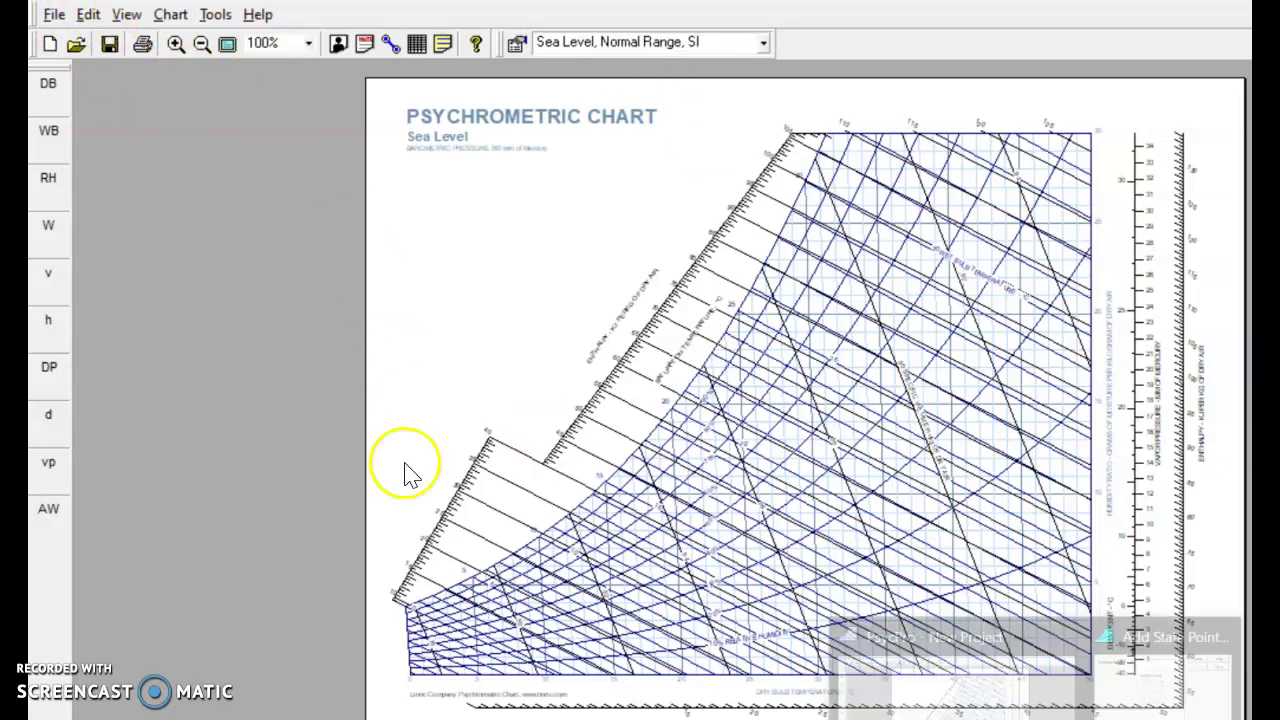
click(55, 16)
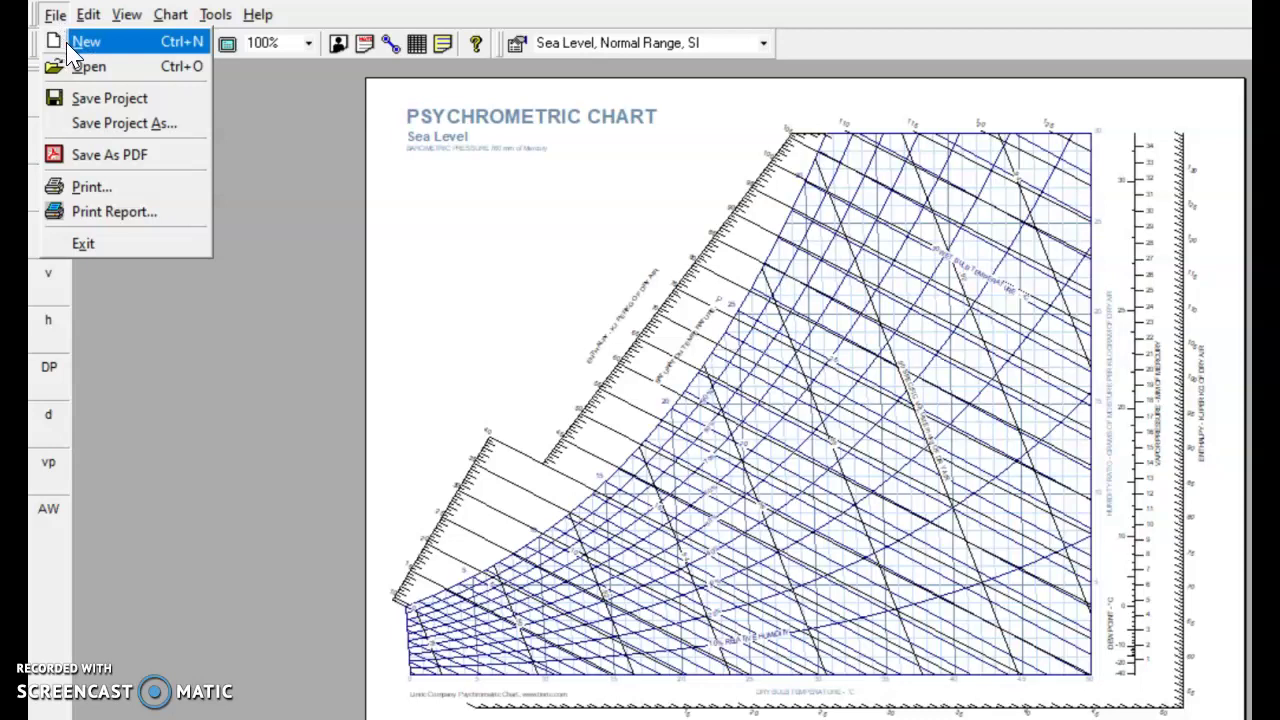
click(70, 68)
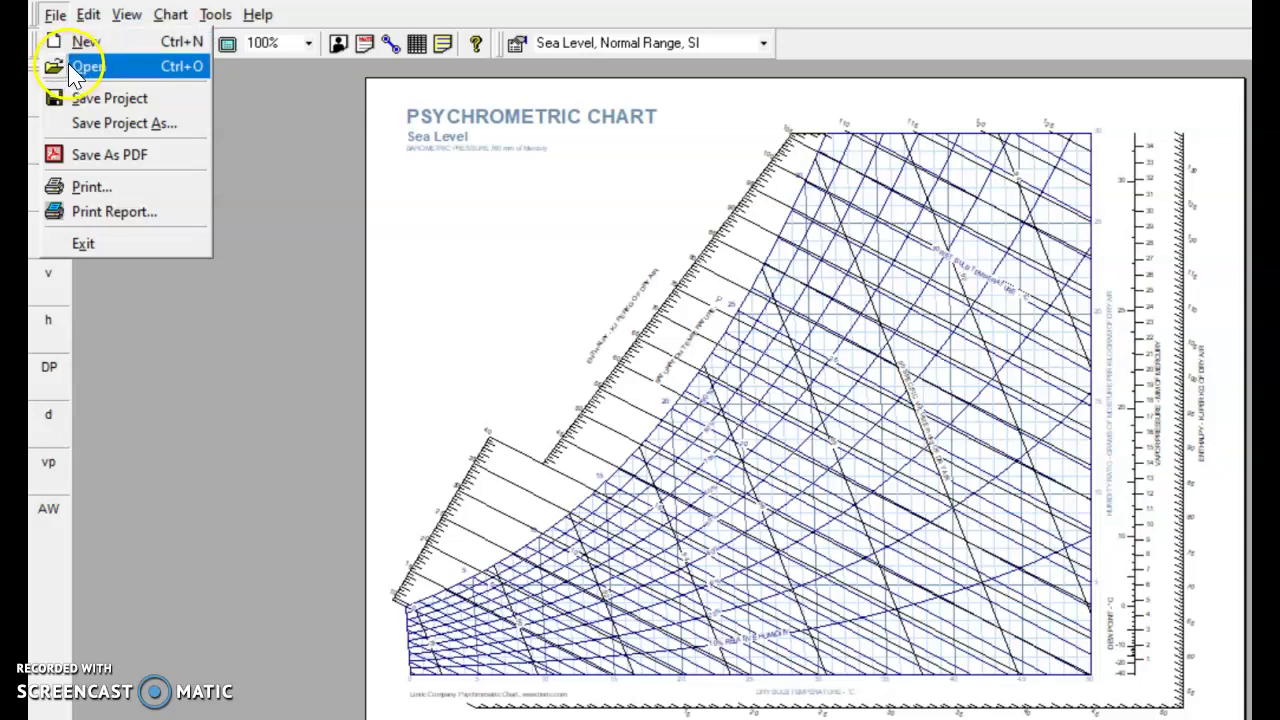
mouse_move(170, 16)
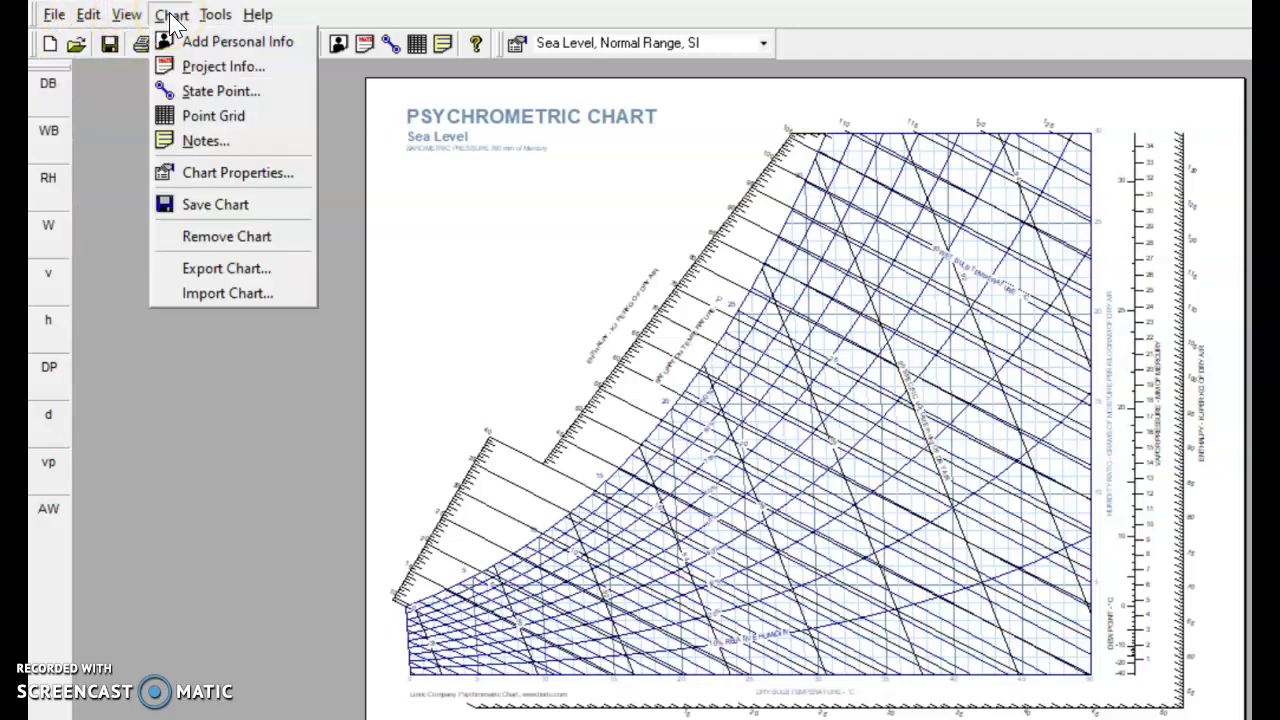
click(185, 93)
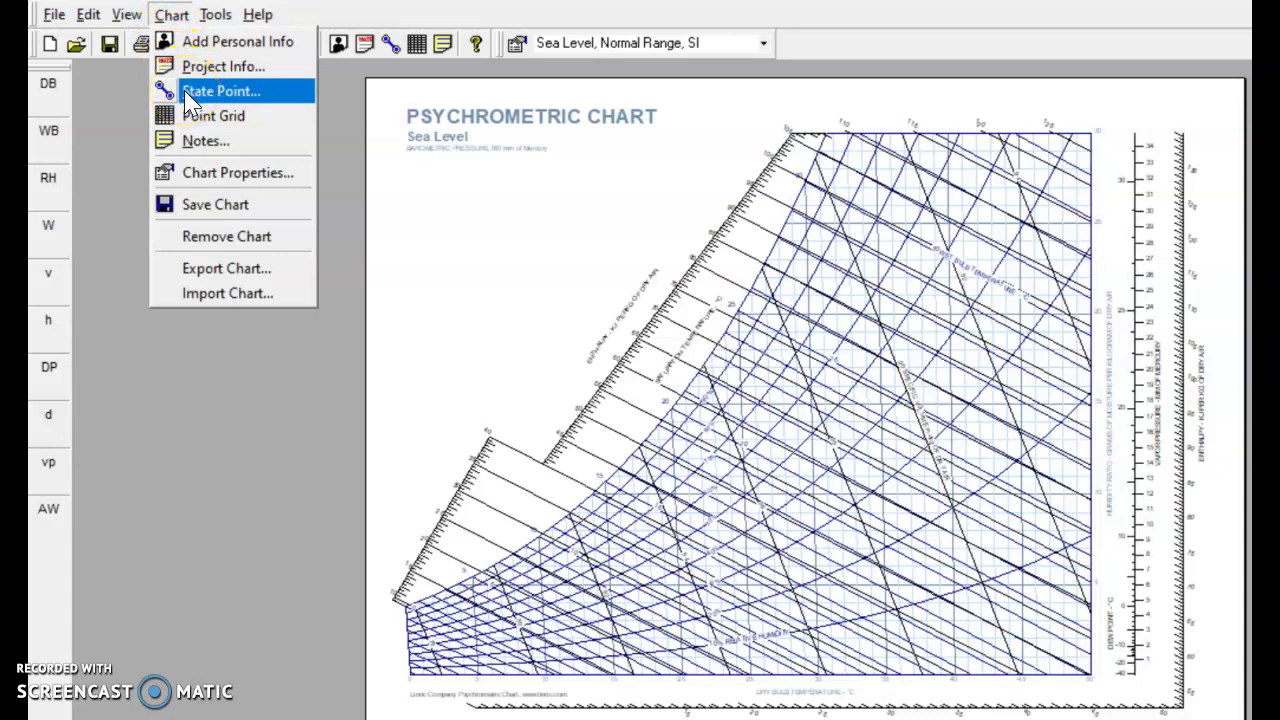
click(185, 93)
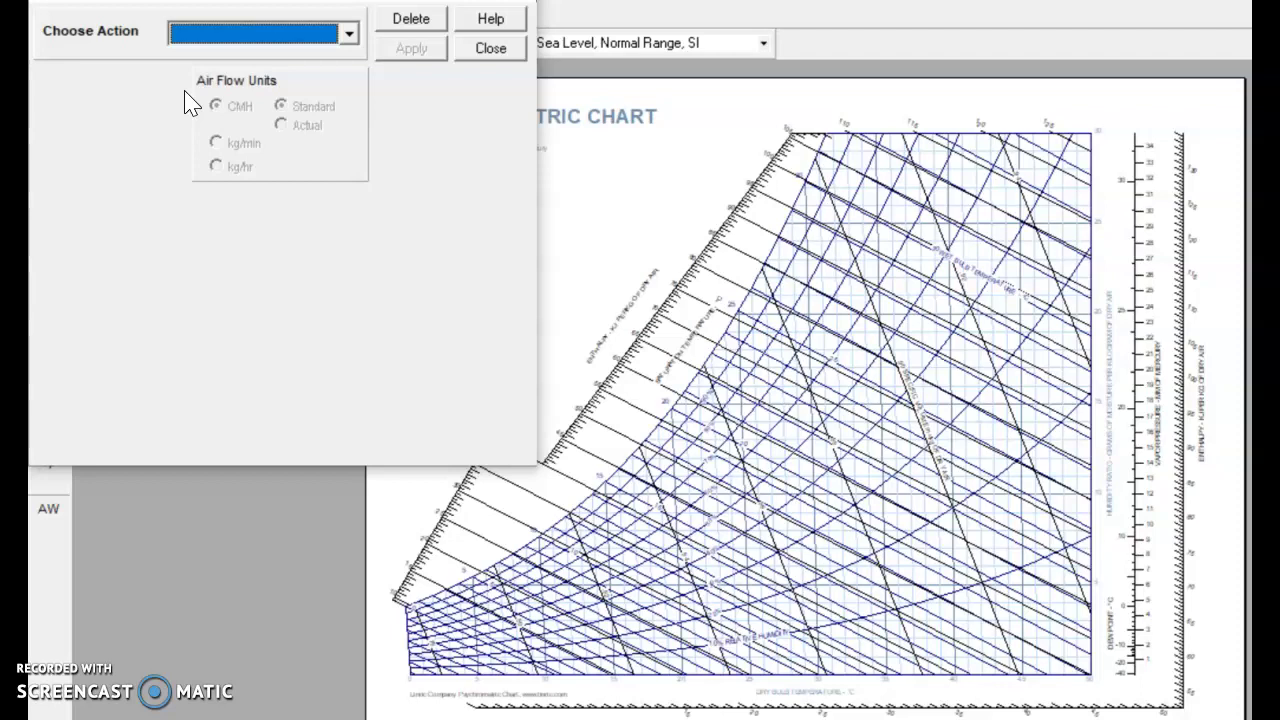
click(516, 1)
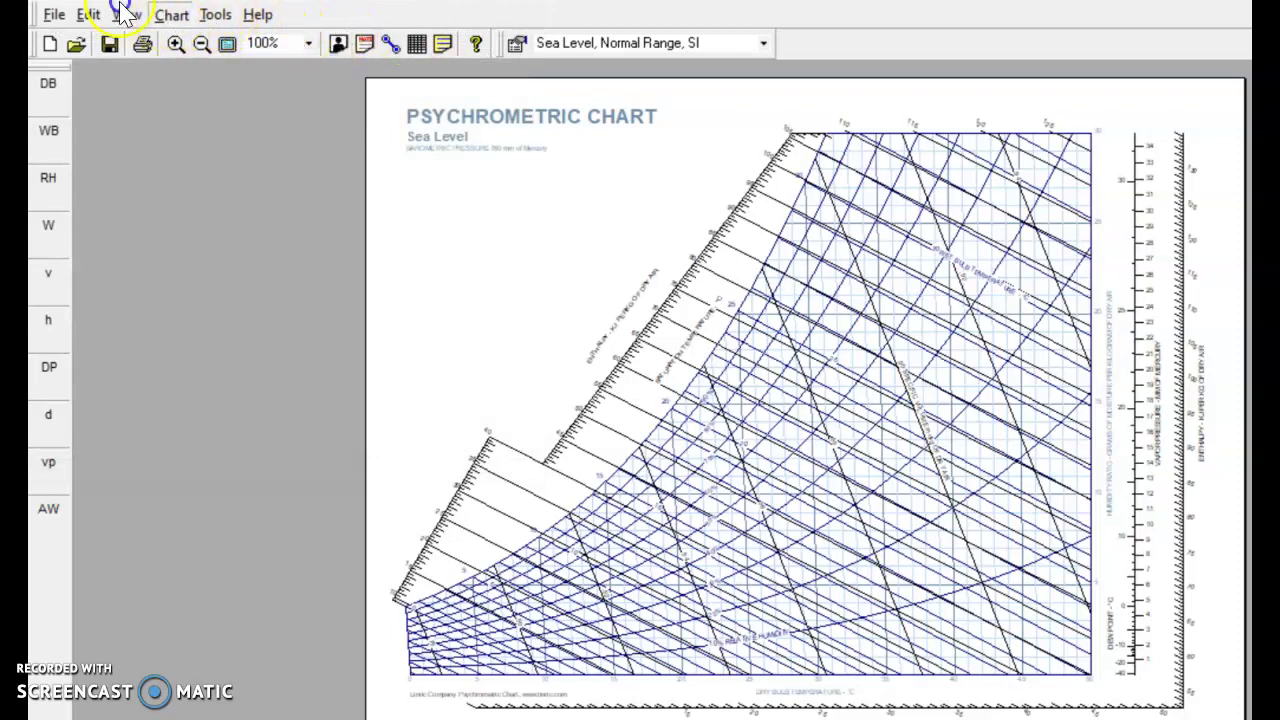
Begin adding a state point named Trial 1 with a dry-bulb temperature of 25
click(170, 14)
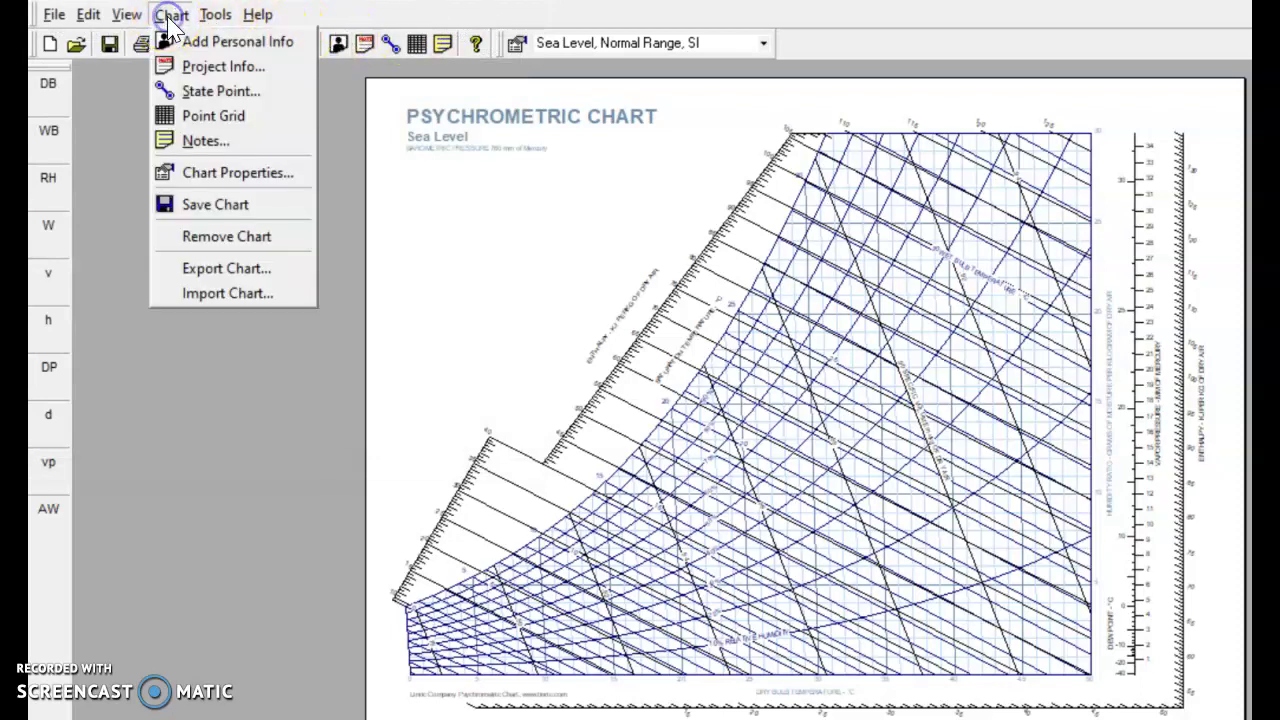
click(188, 92)
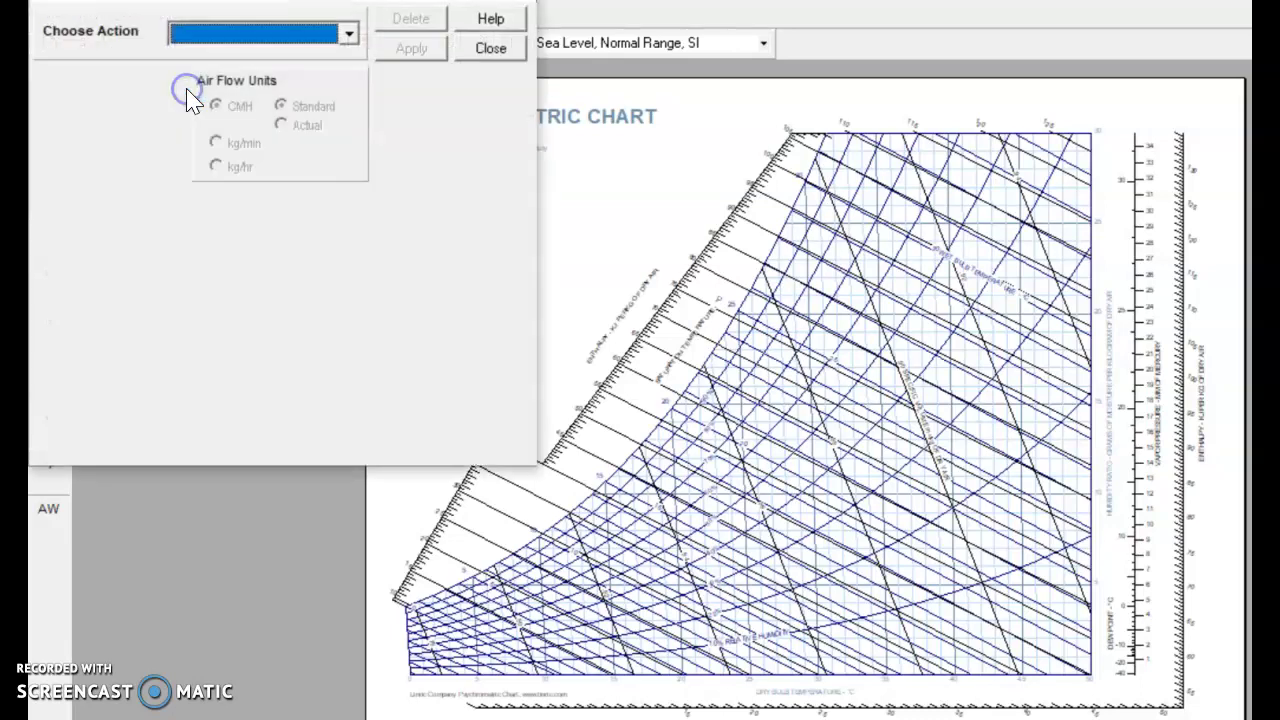
click(243, 18)
click(349, 38)
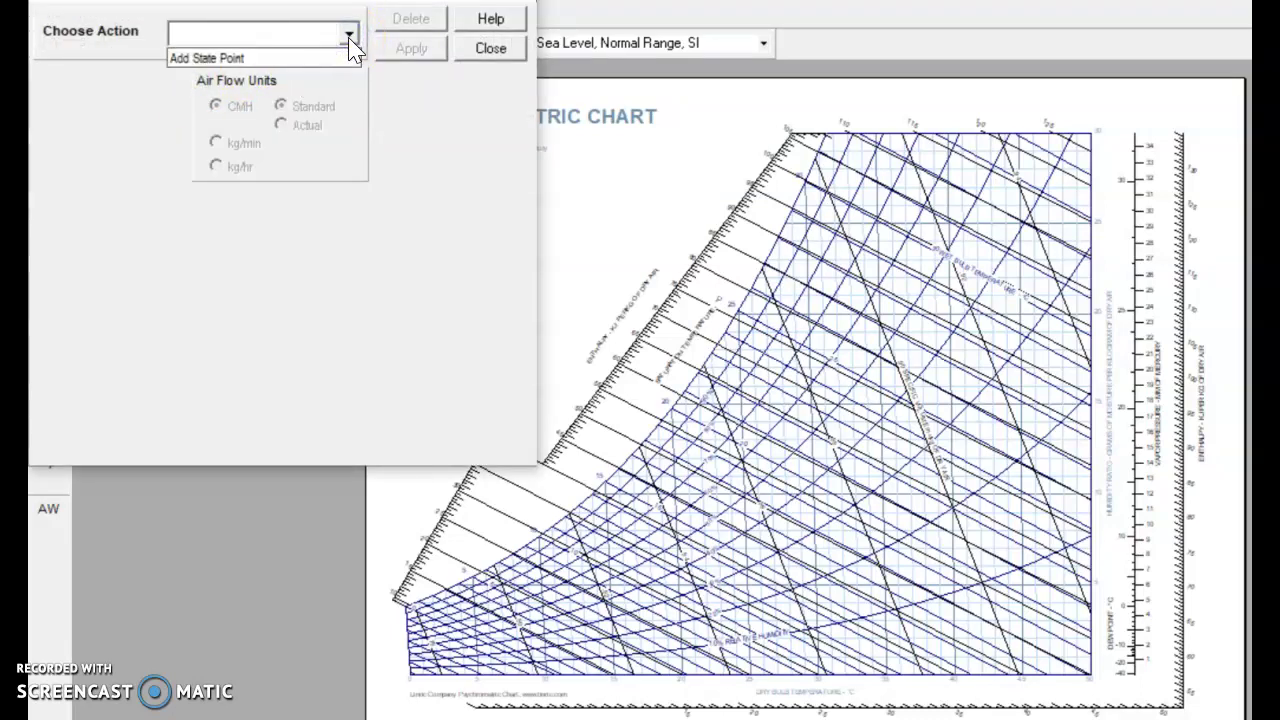
click(258, 60)
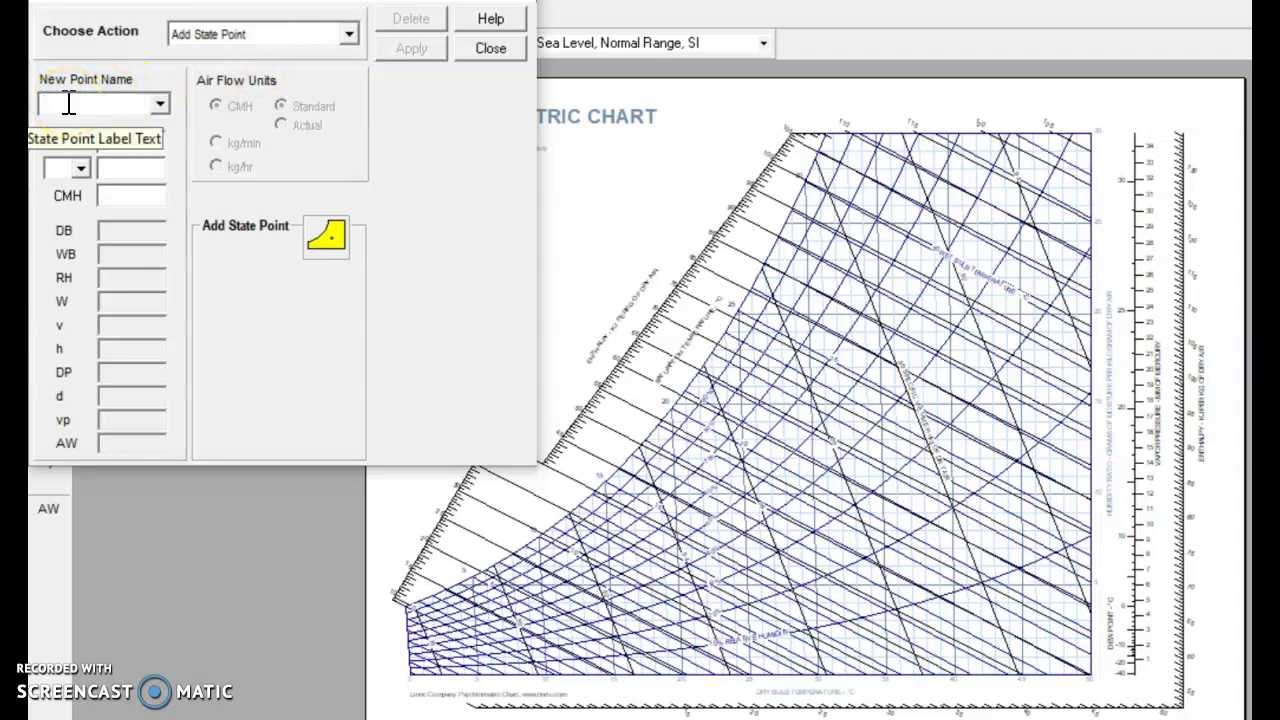
text(Tri)
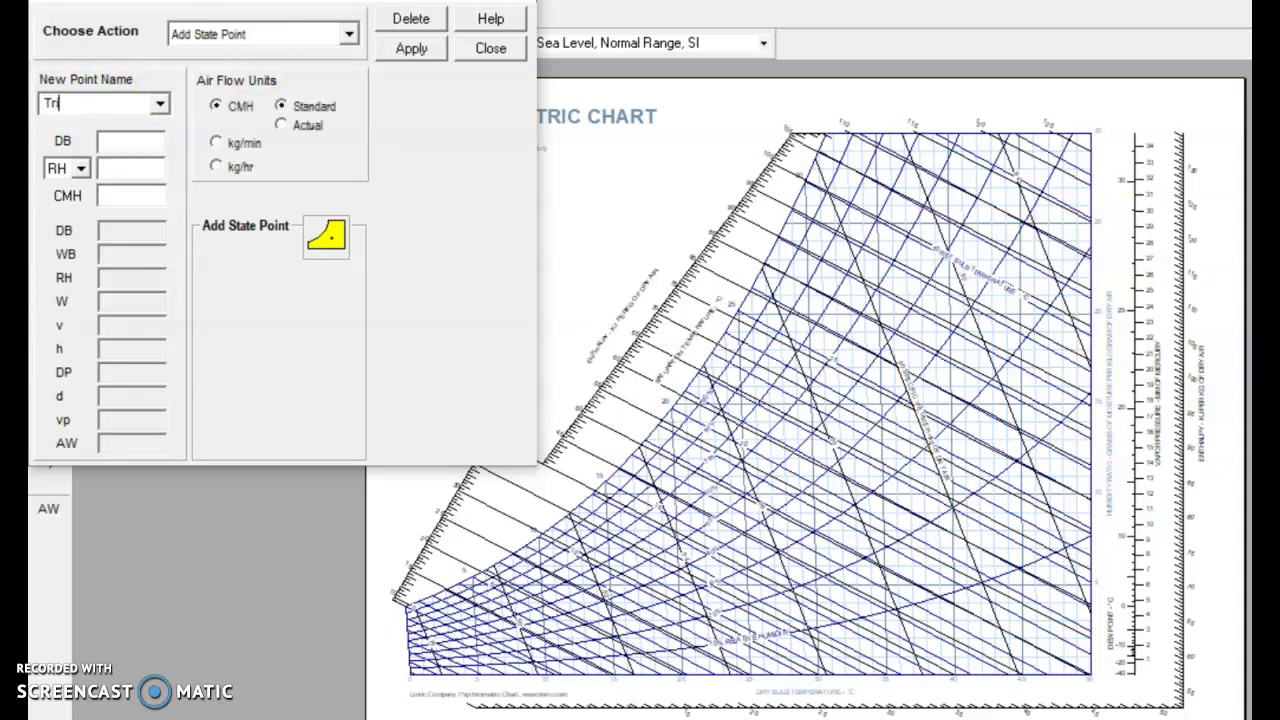
text(al 1)
click(122, 140)
text(25)
Set Trial 1's relative humidity to 50, apply the point to the chart and close the state point dialog
click(88, 172)
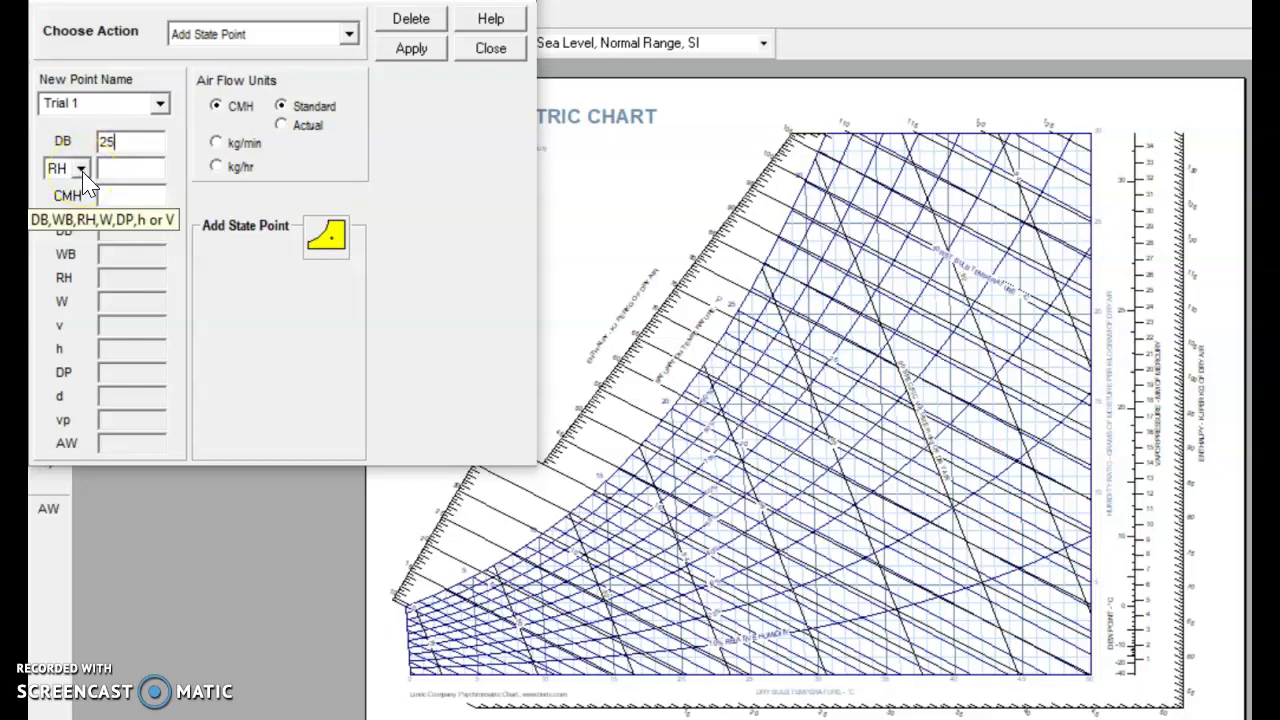
click(84, 174)
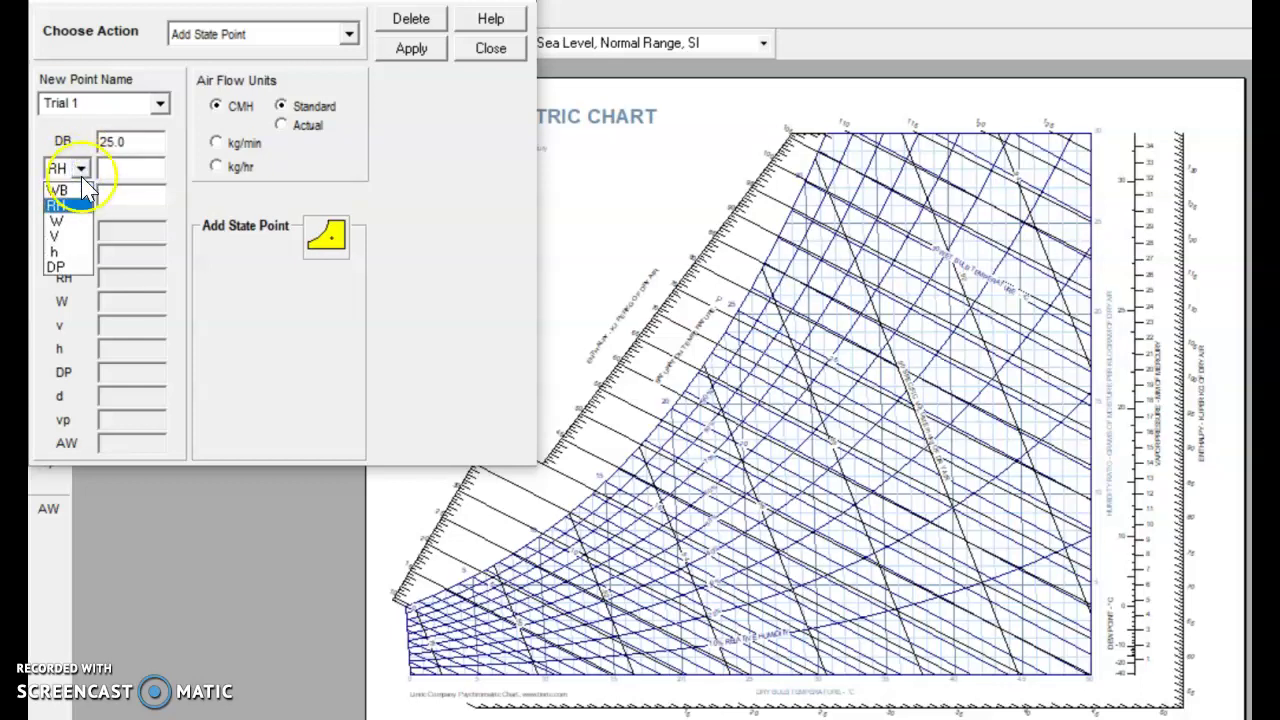
click(70, 205)
click(68, 207)
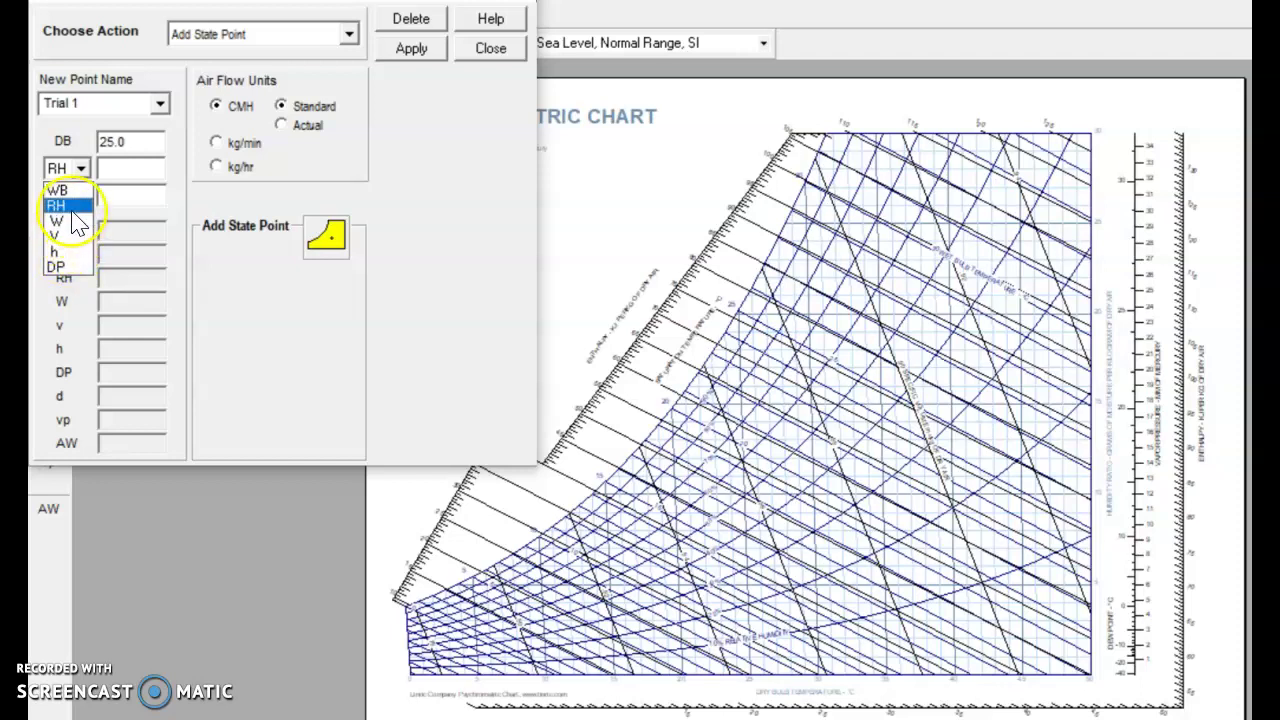
click(69, 206)
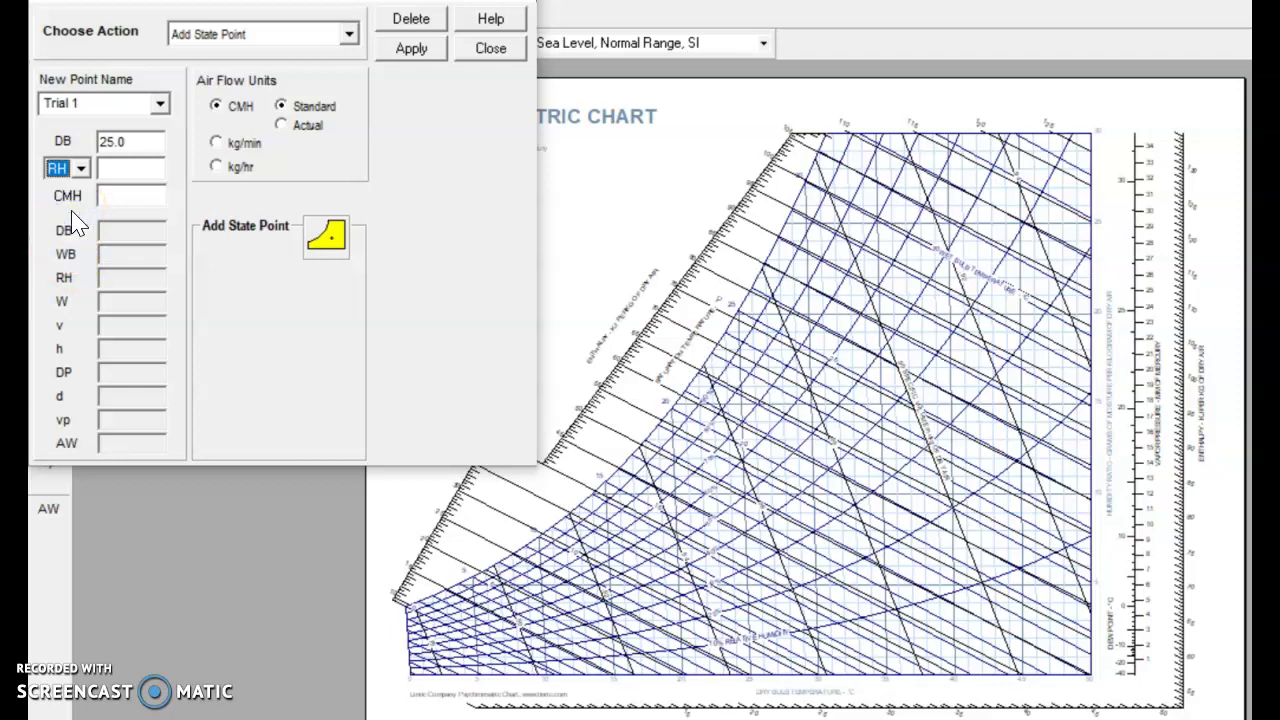
click(124, 170)
text(50)
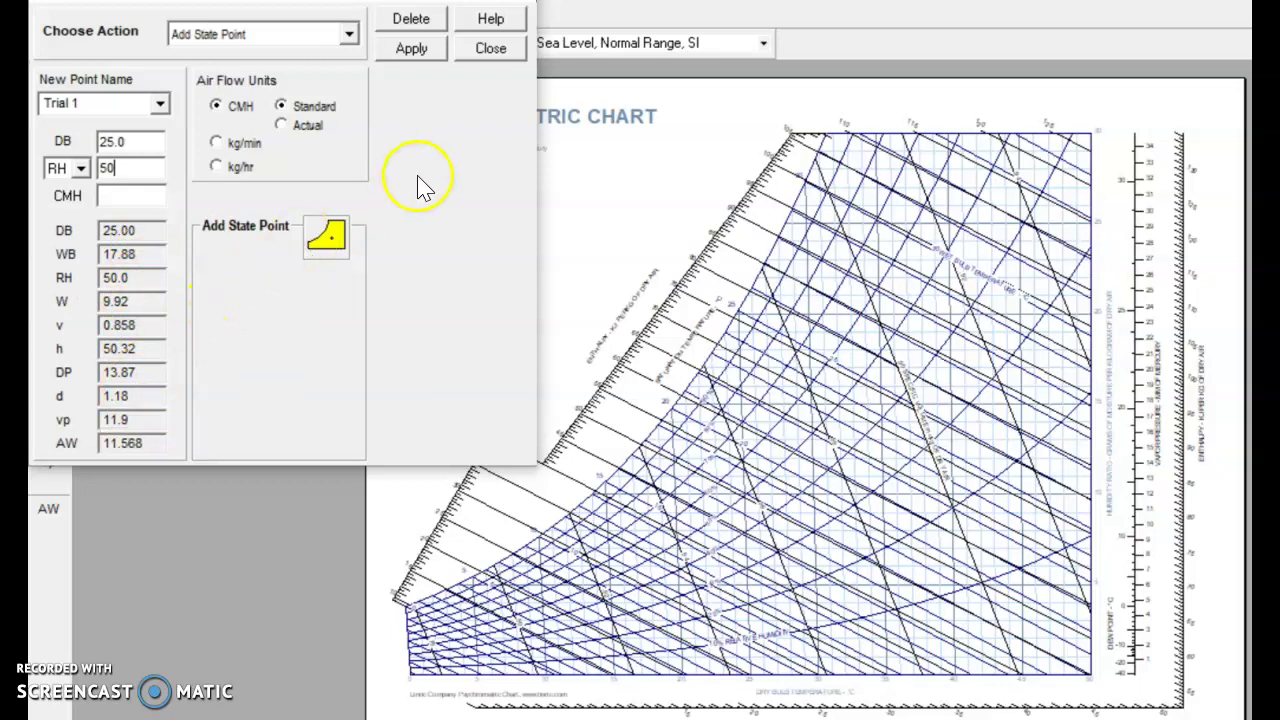
click(414, 54)
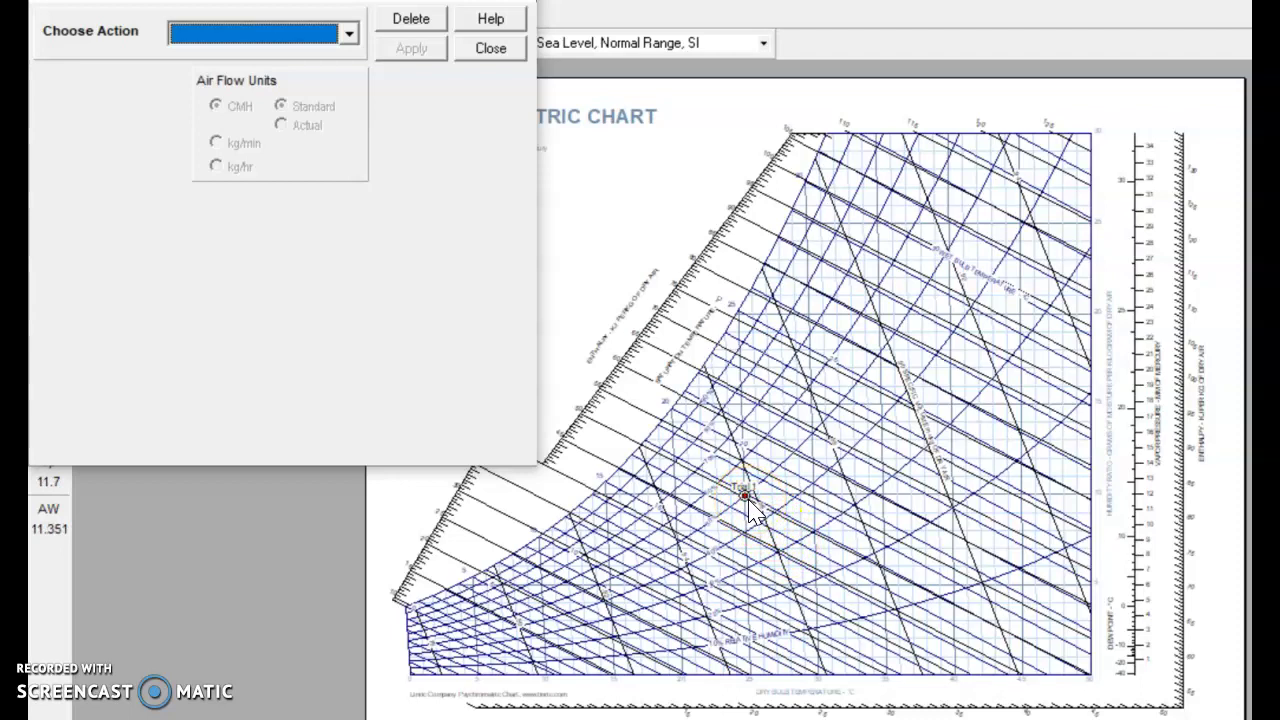
click(492, 50)
click(491, 50)
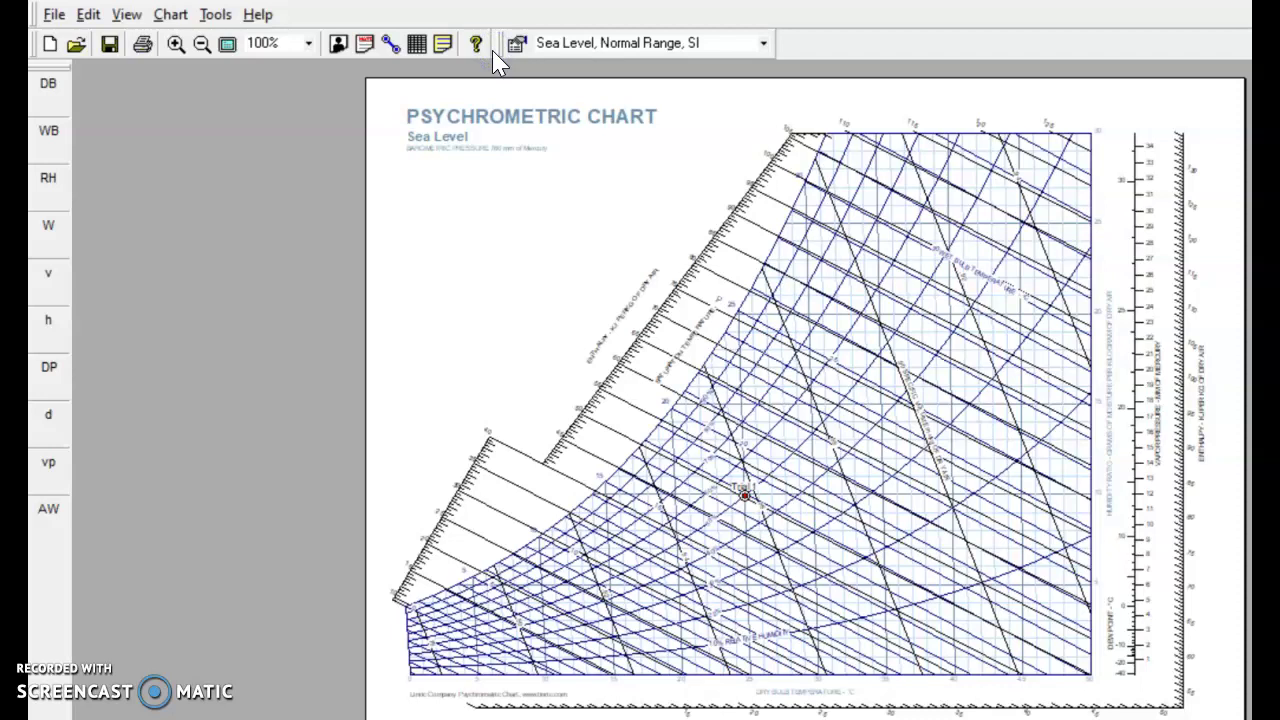
Start a new project with an empty chart
click(178, 67)
click(54, 15)
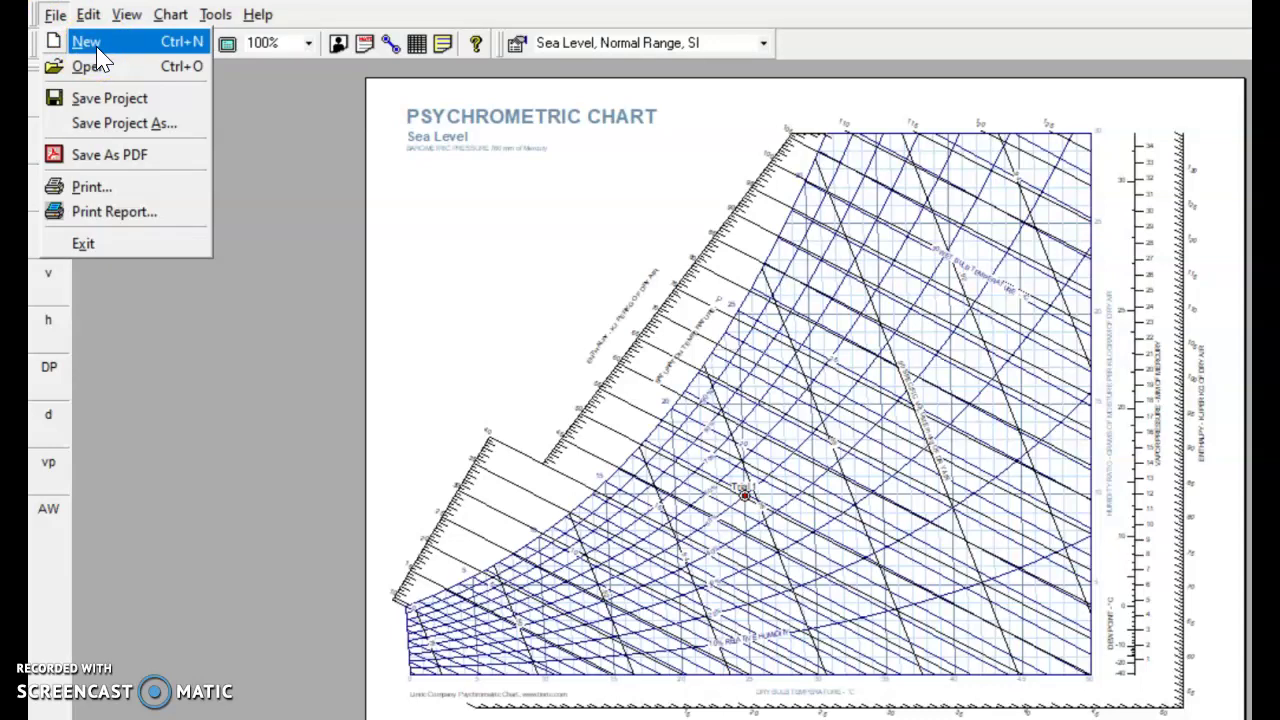
click(97, 44)
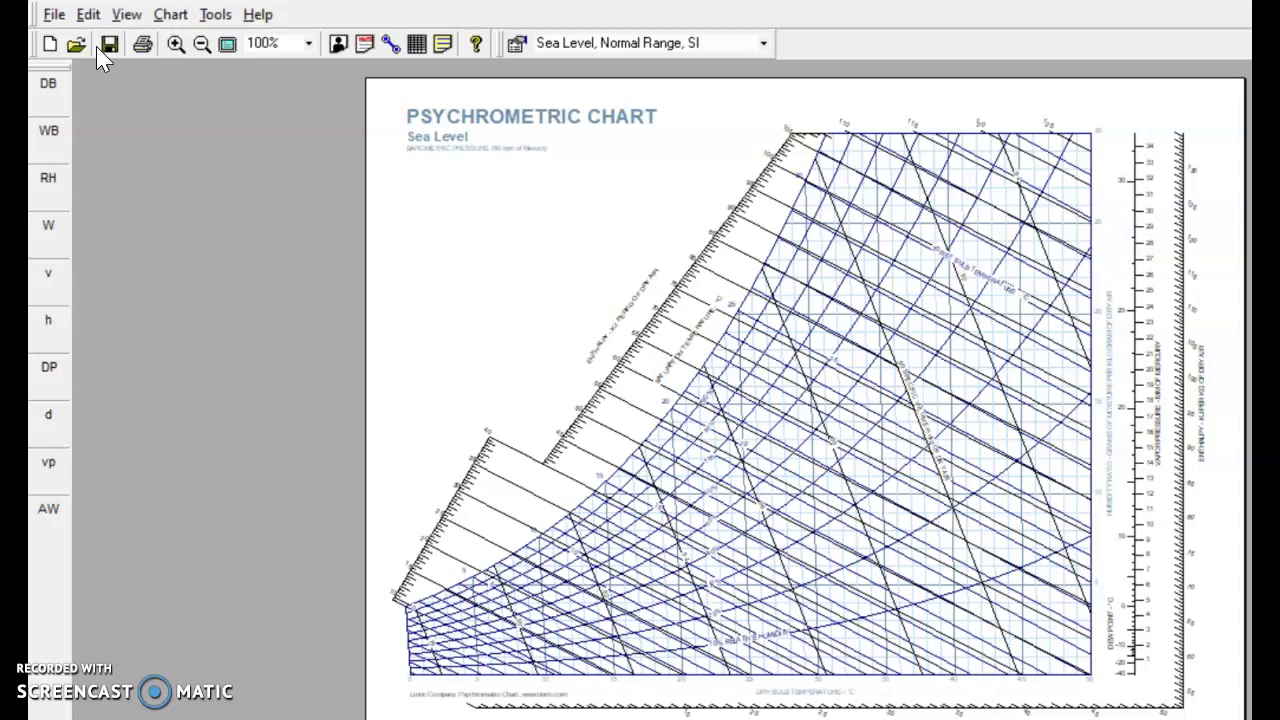
click(138, 117)
Begin adding a state point named One with a dry-bulb temperature of 20
click(170, 15)
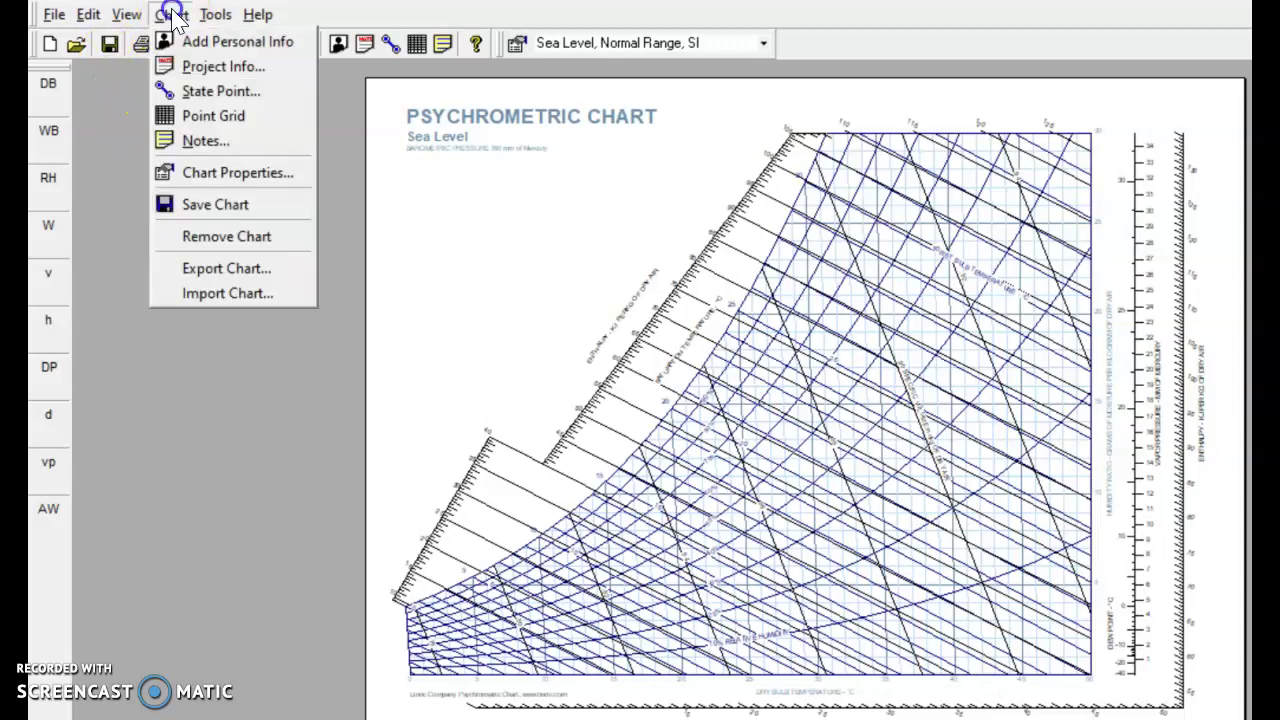
click(197, 95)
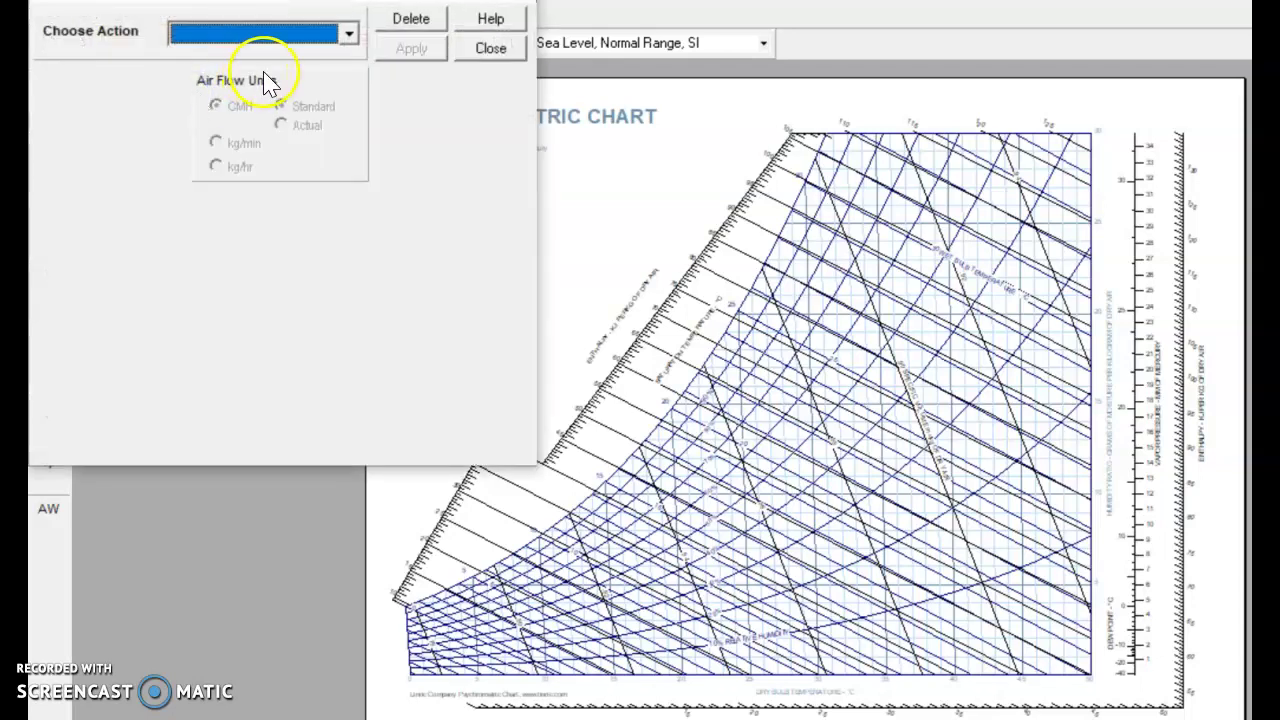
click(348, 33)
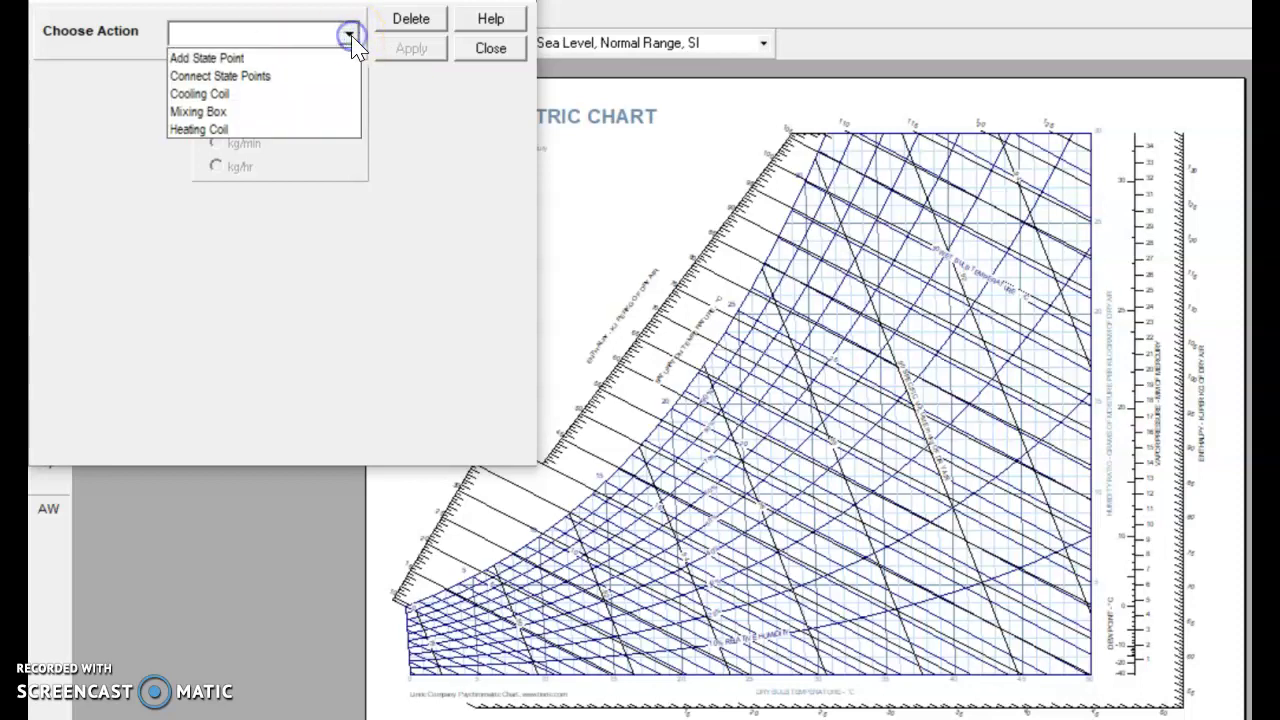
click(278, 58)
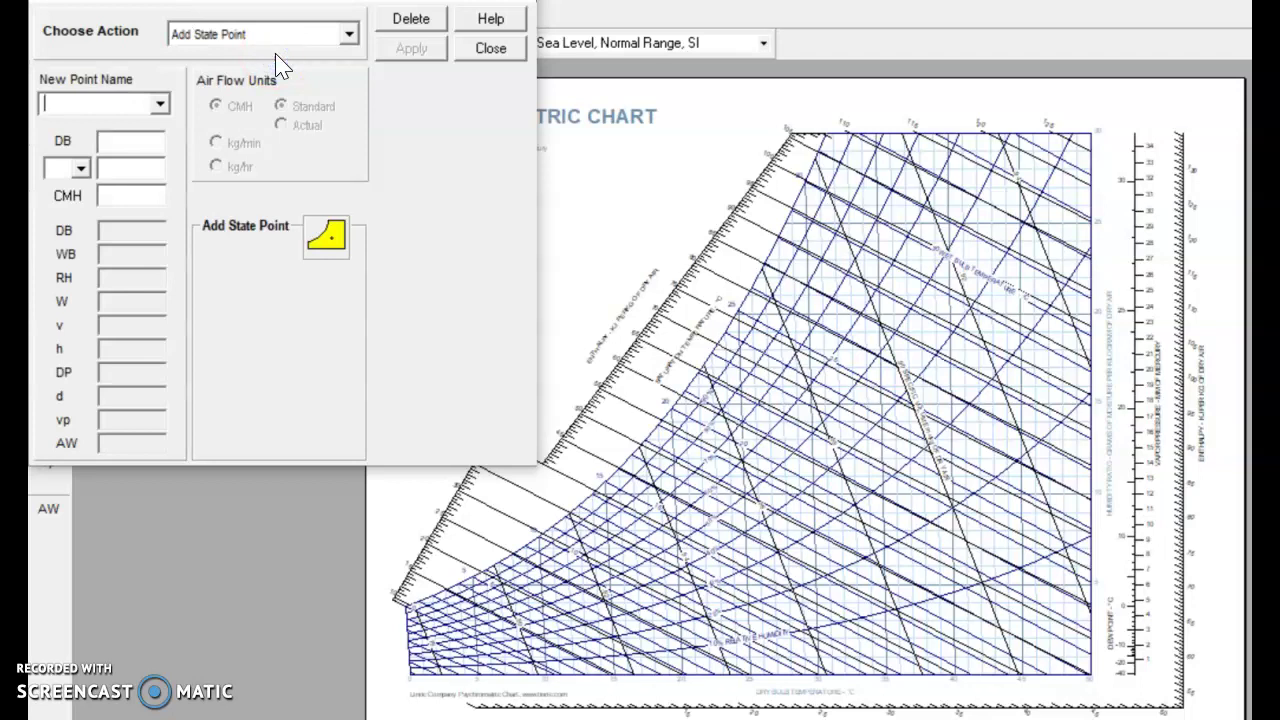
text(One)
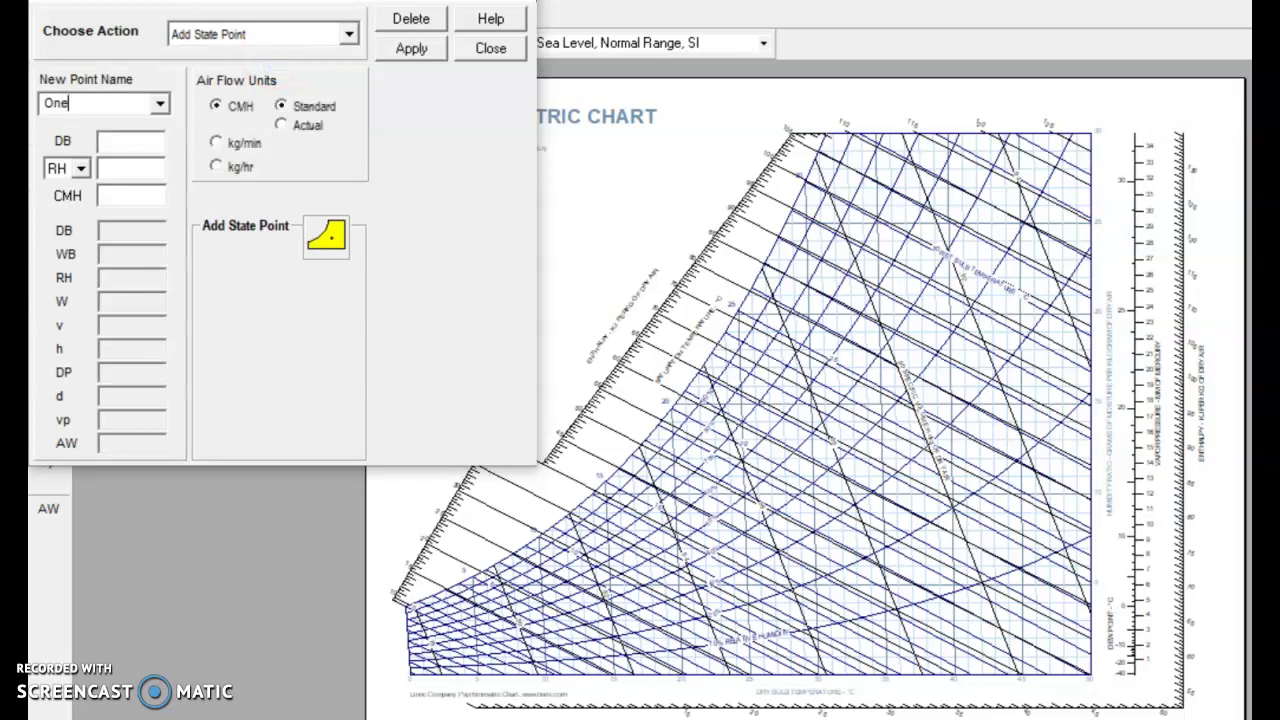
click(104, 140)
text(20)
Give point One a relative humidity of 55 and an air flow of 300 CMH, apply it and close the dialog
click(82, 168)
click(80, 168)
click(110, 167)
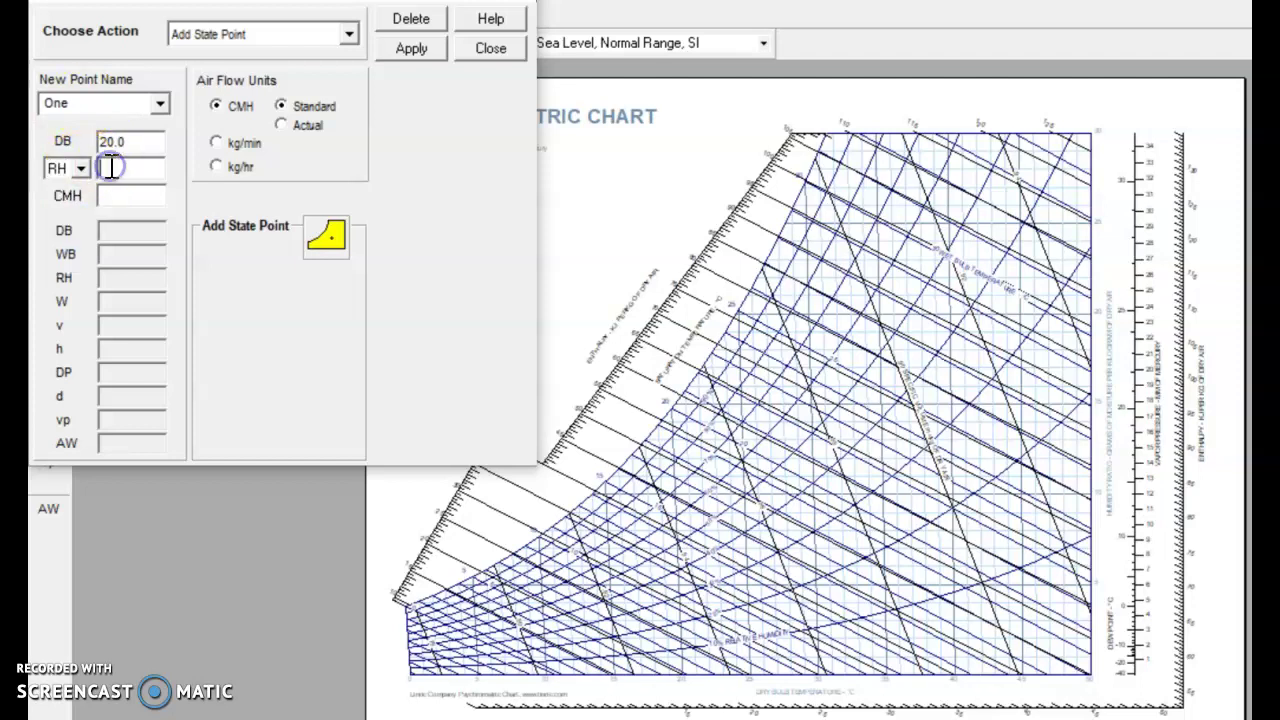
text(55)
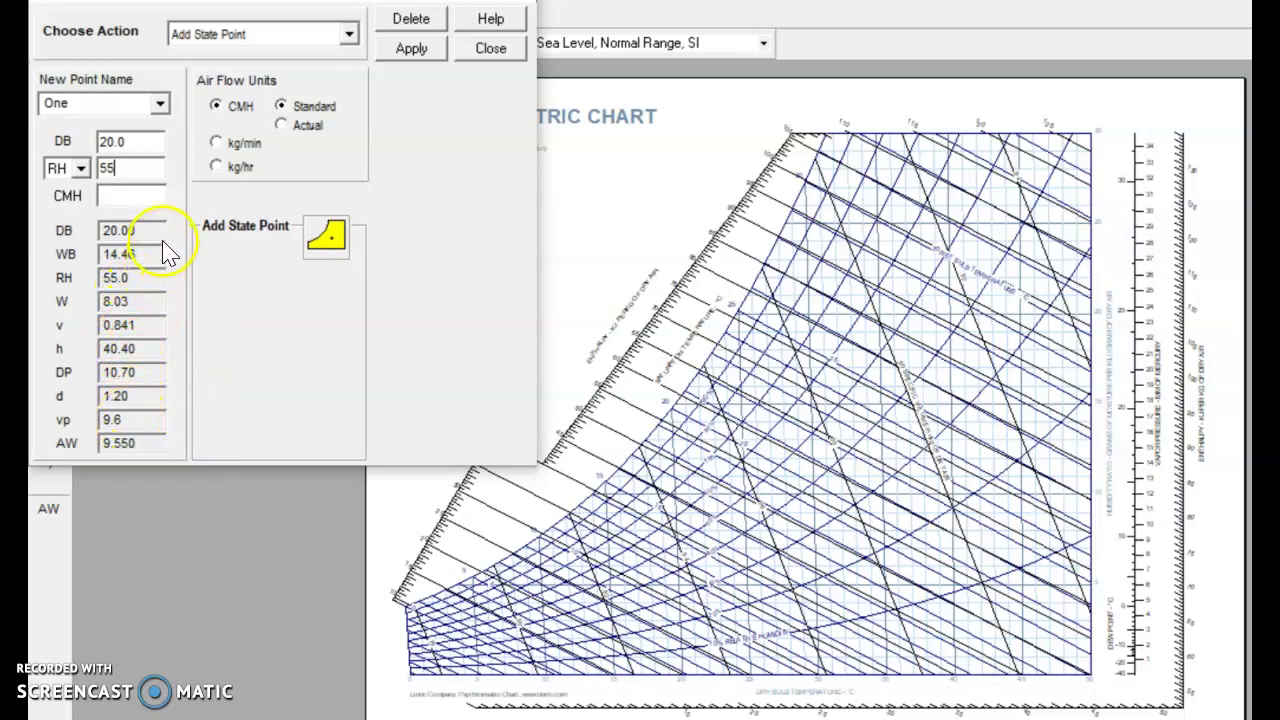
click(122, 194)
text(300)
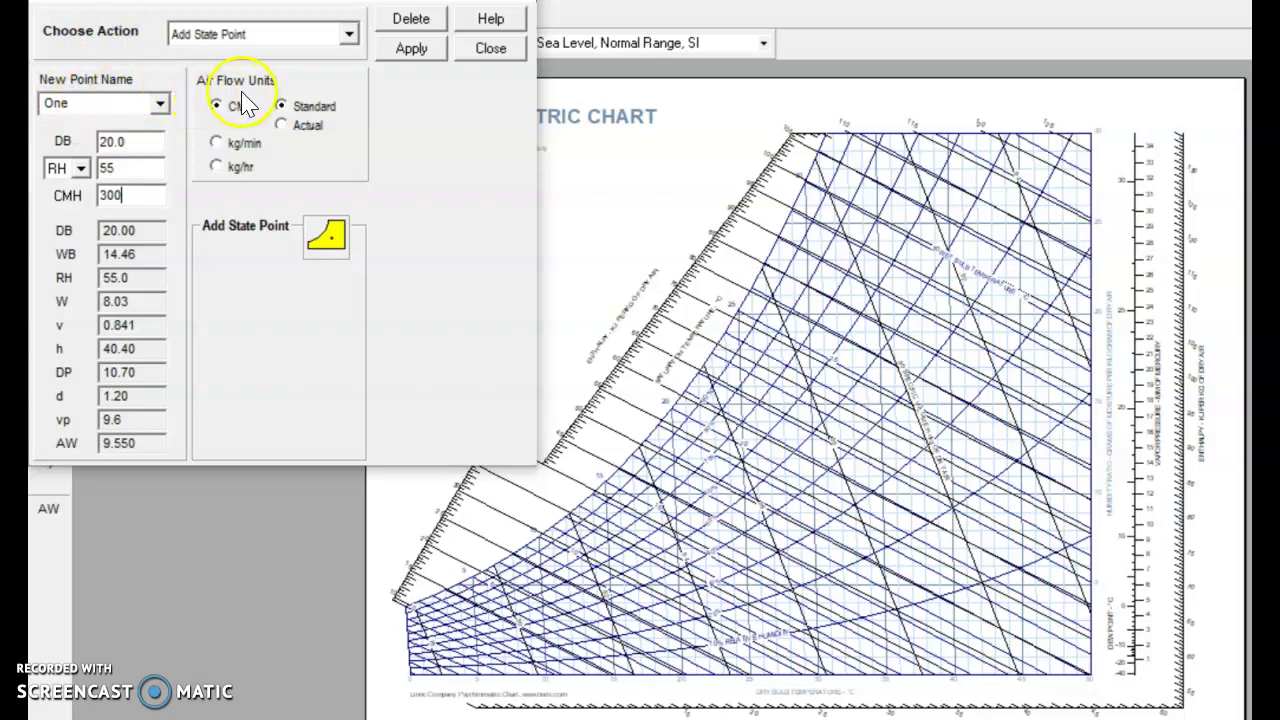
click(411, 49)
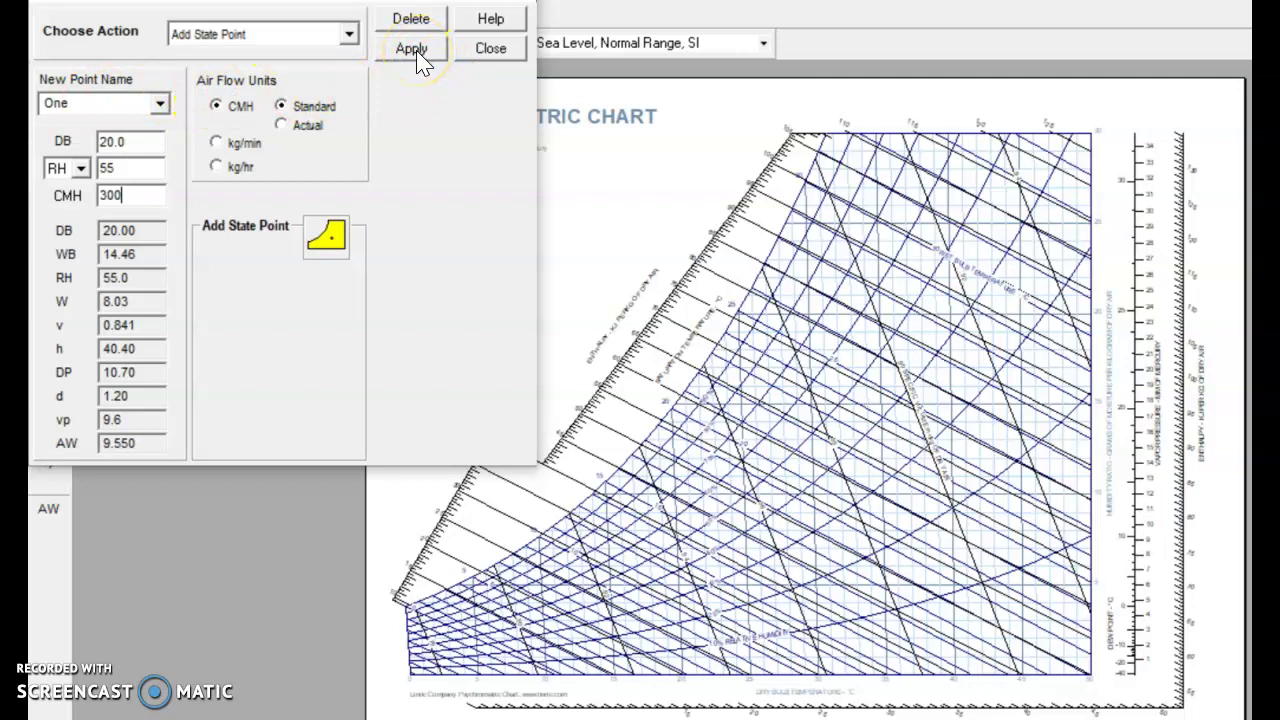
click(414, 50)
click(654, 490)
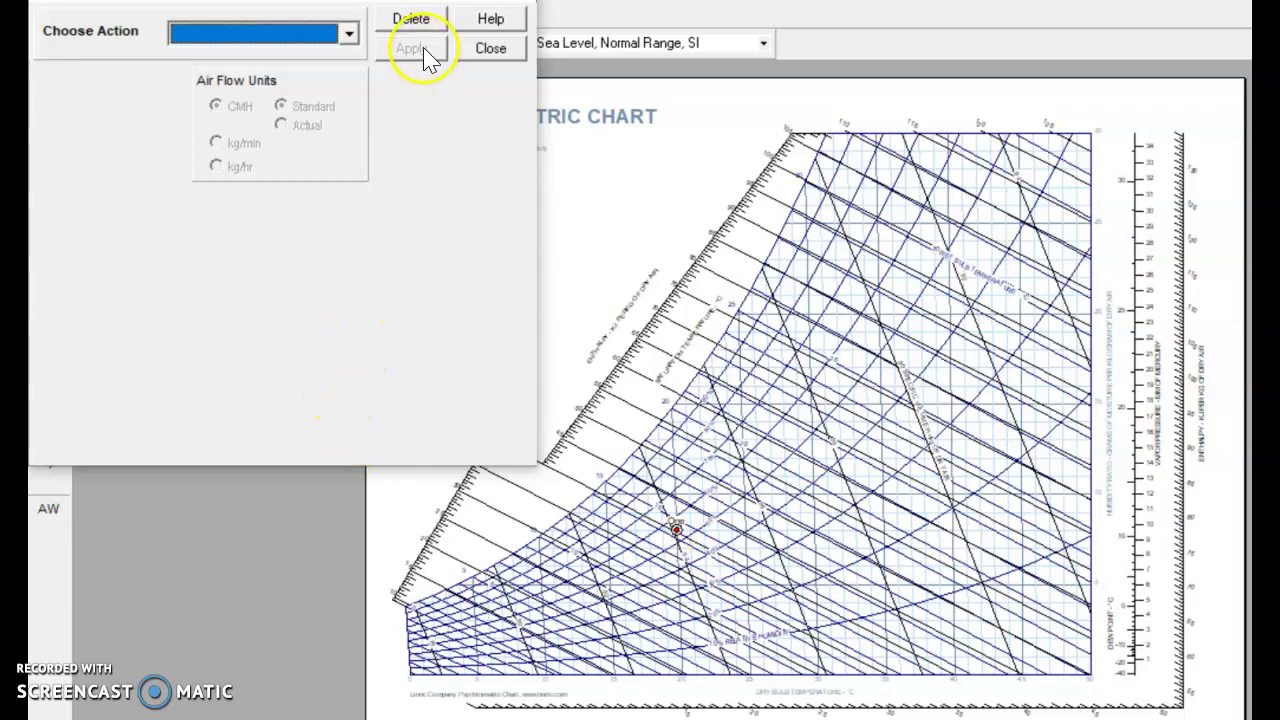
click(350, 37)
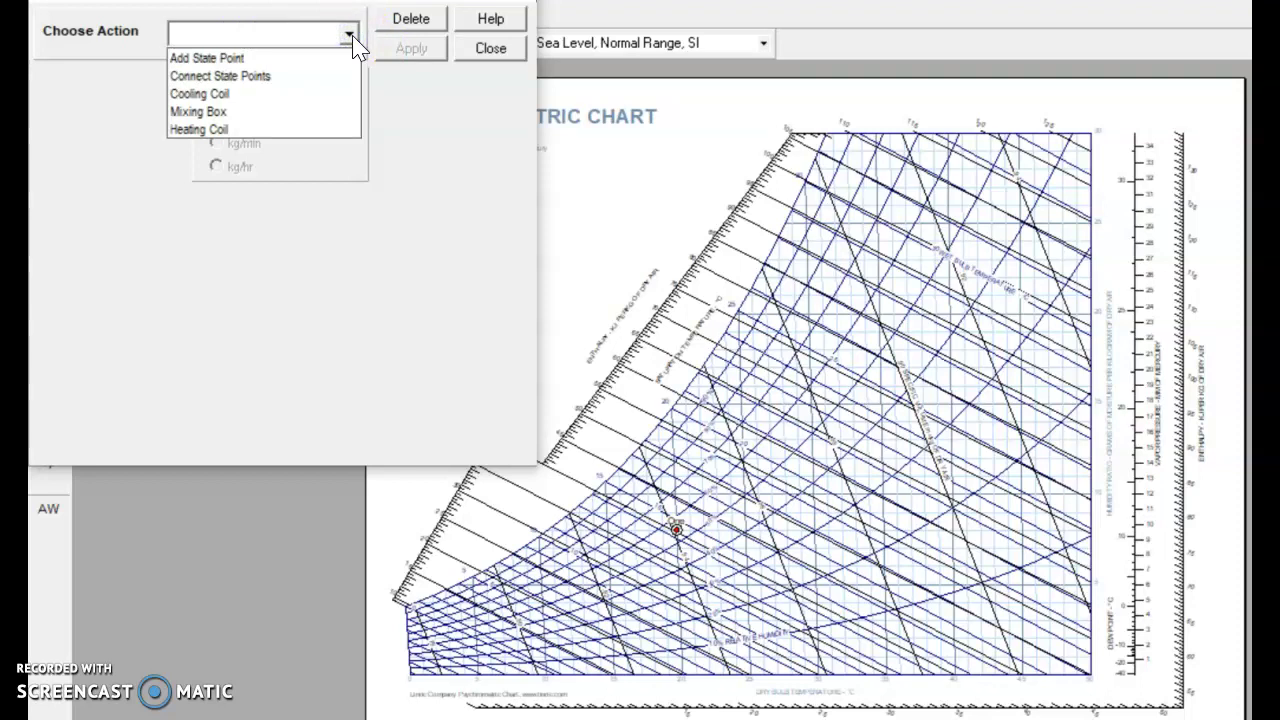
key(Escape)
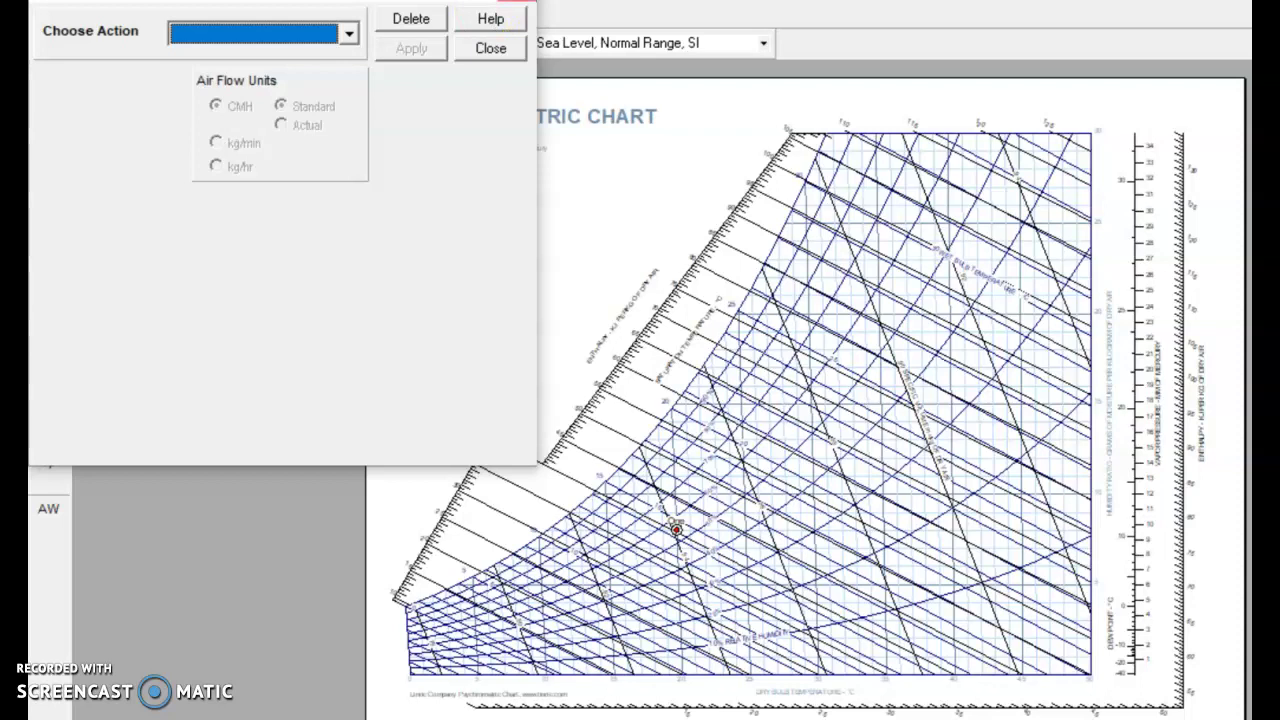
click(491, 48)
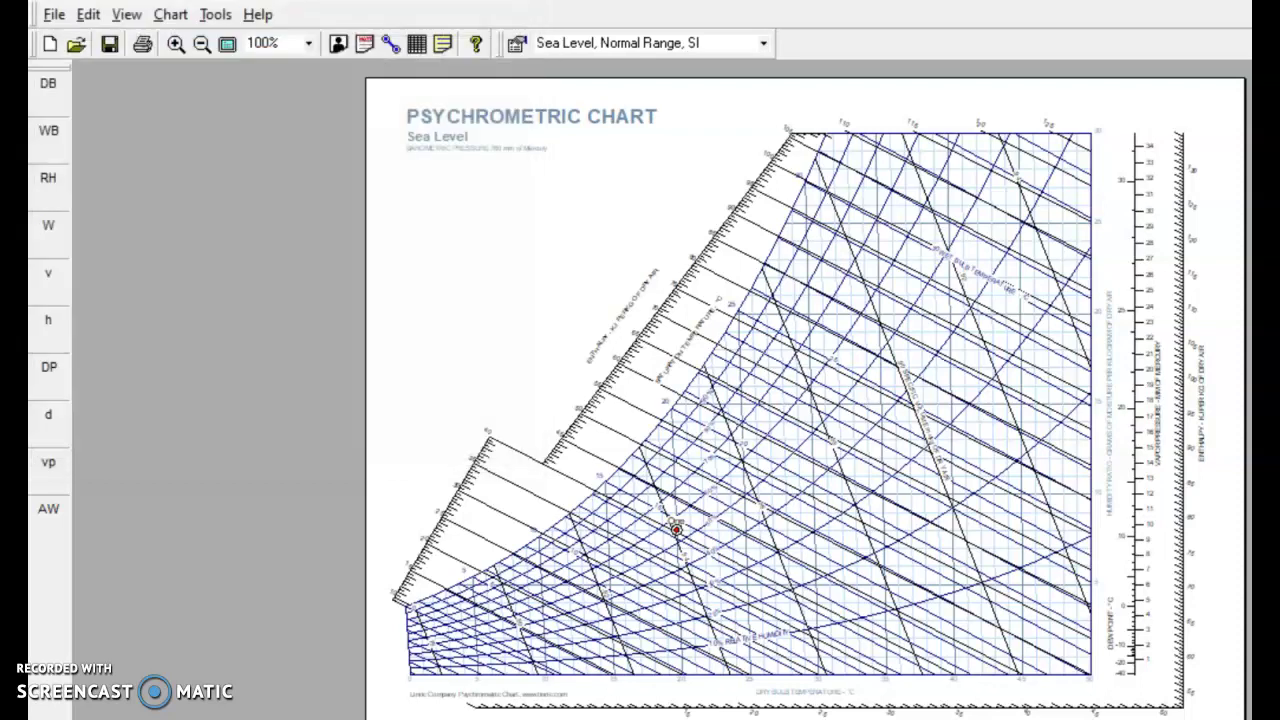
Begin a Mixing Box process with point One as airstream 1 and name the second airstream Two
click(164, 15)
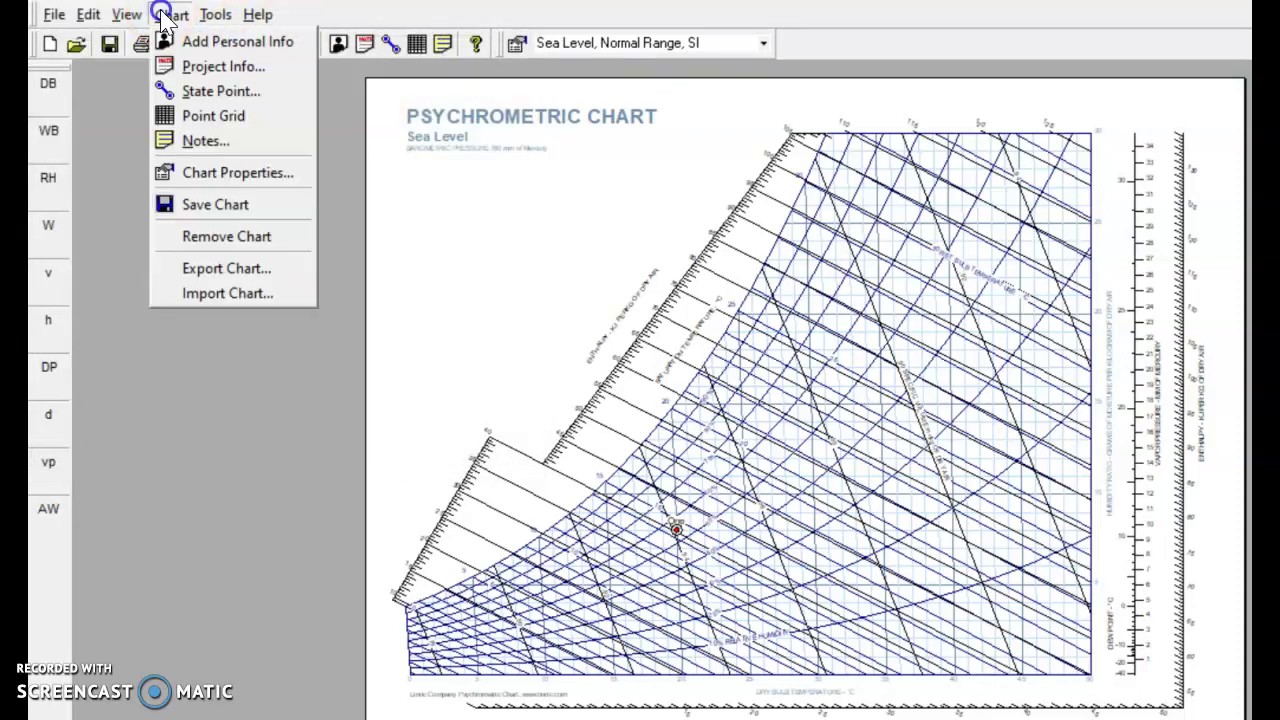
click(240, 96)
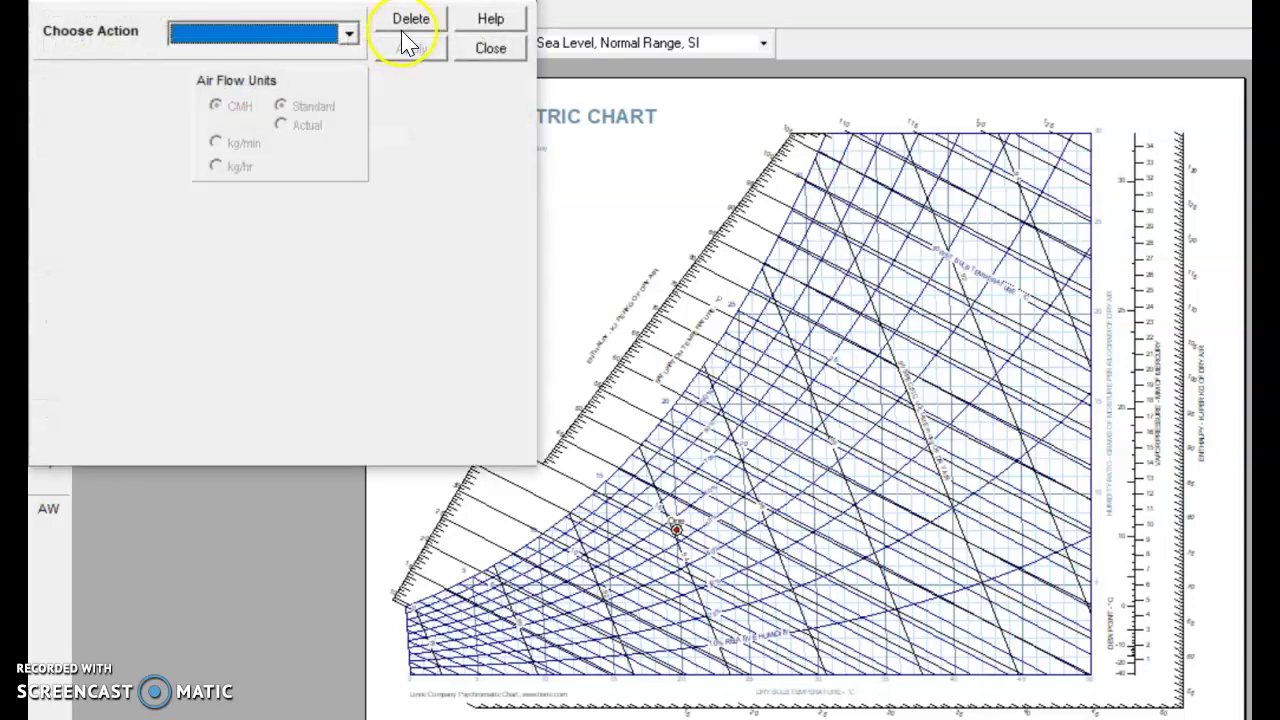
click(348, 37)
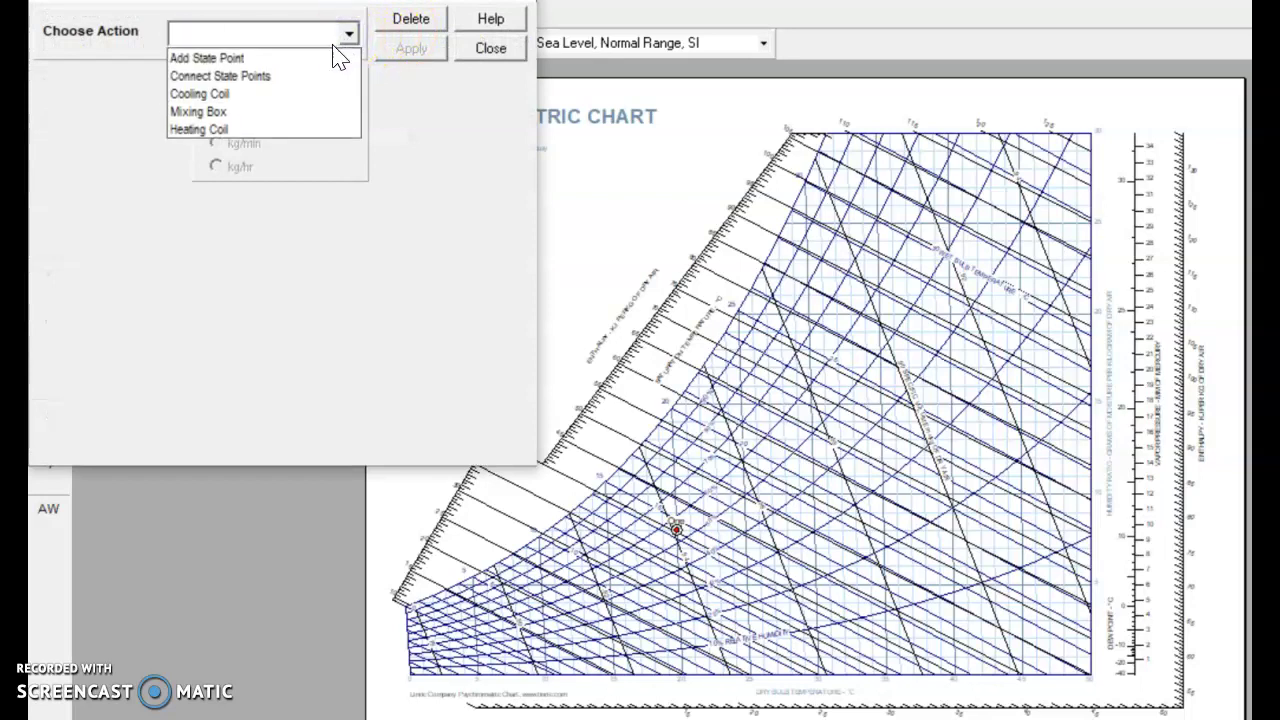
click(226, 118)
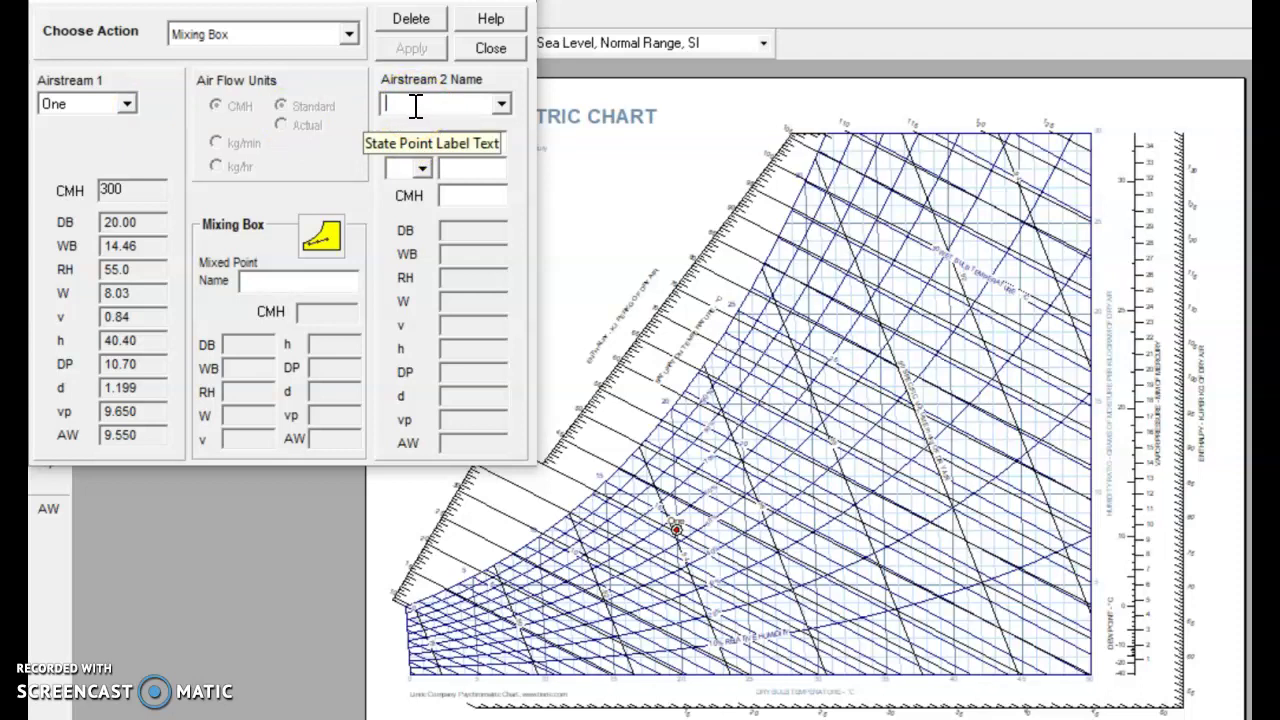
text(Two)
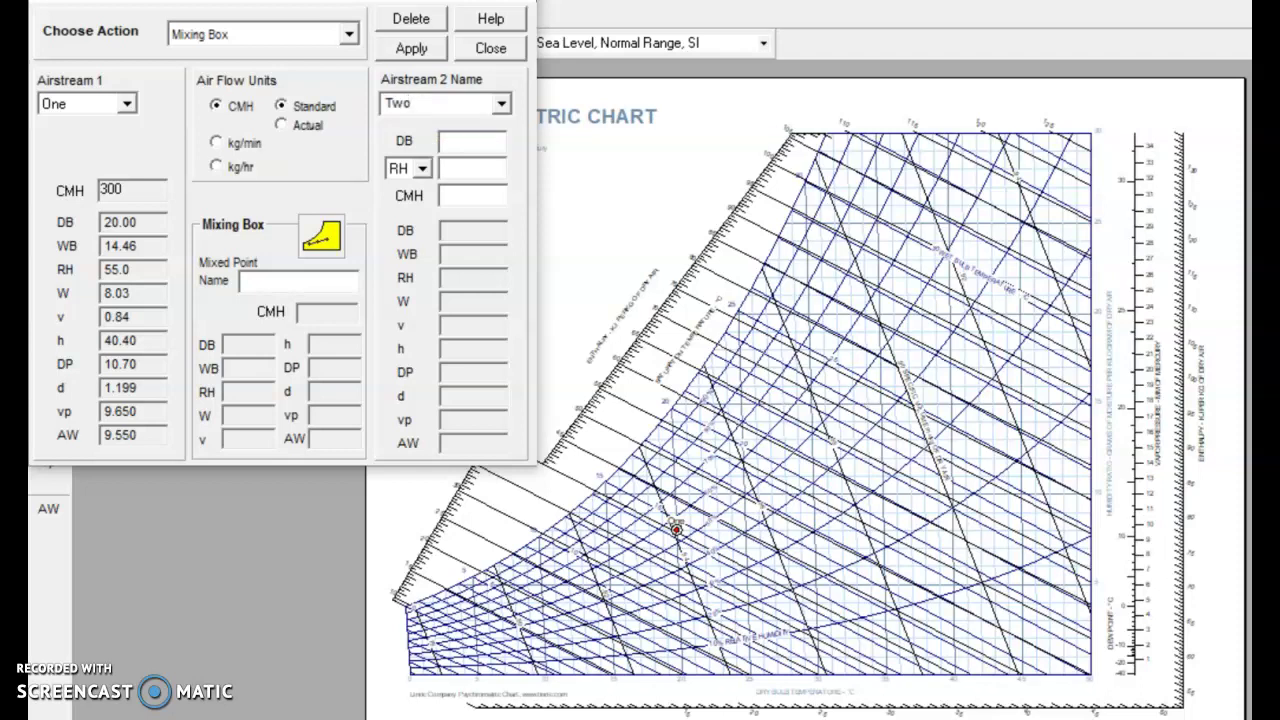
Give airstream Two a dry-bulb temperature of 28, a relative humidity of 45 and an air flow of 600 CMH
click(452, 145)
text(28)
click(452, 172)
text(45)
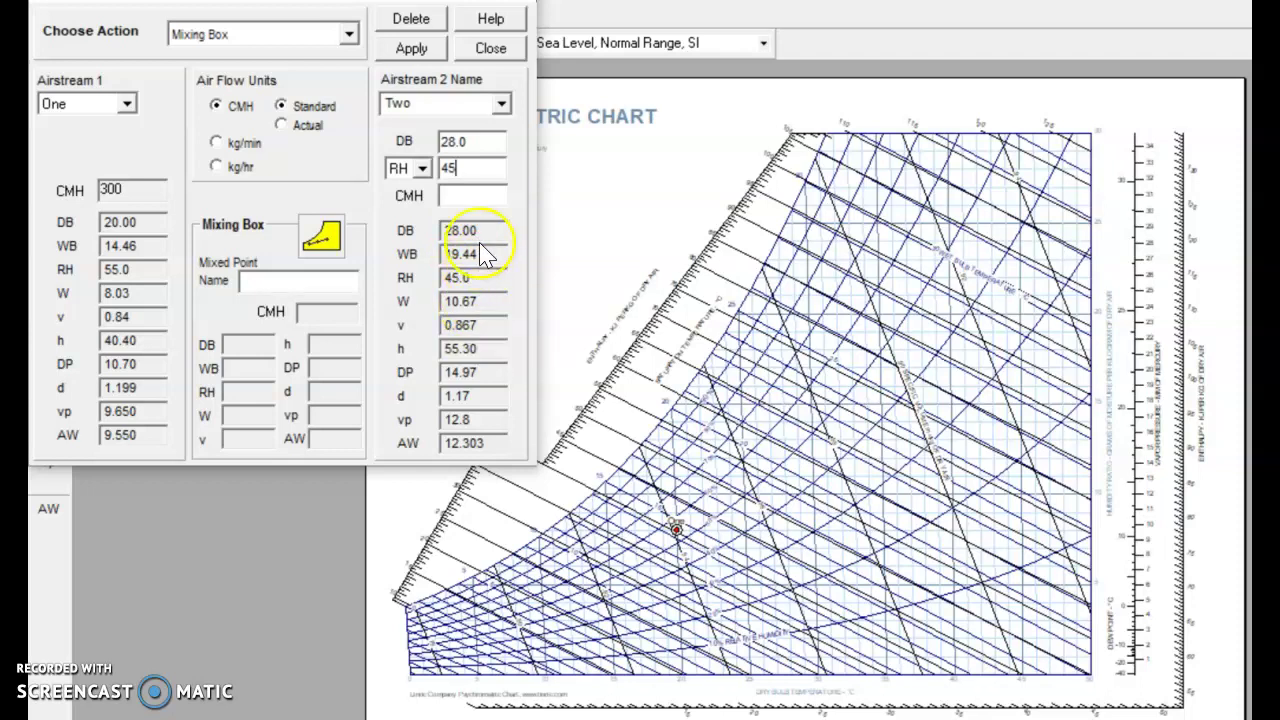
click(461, 197)
text(600)
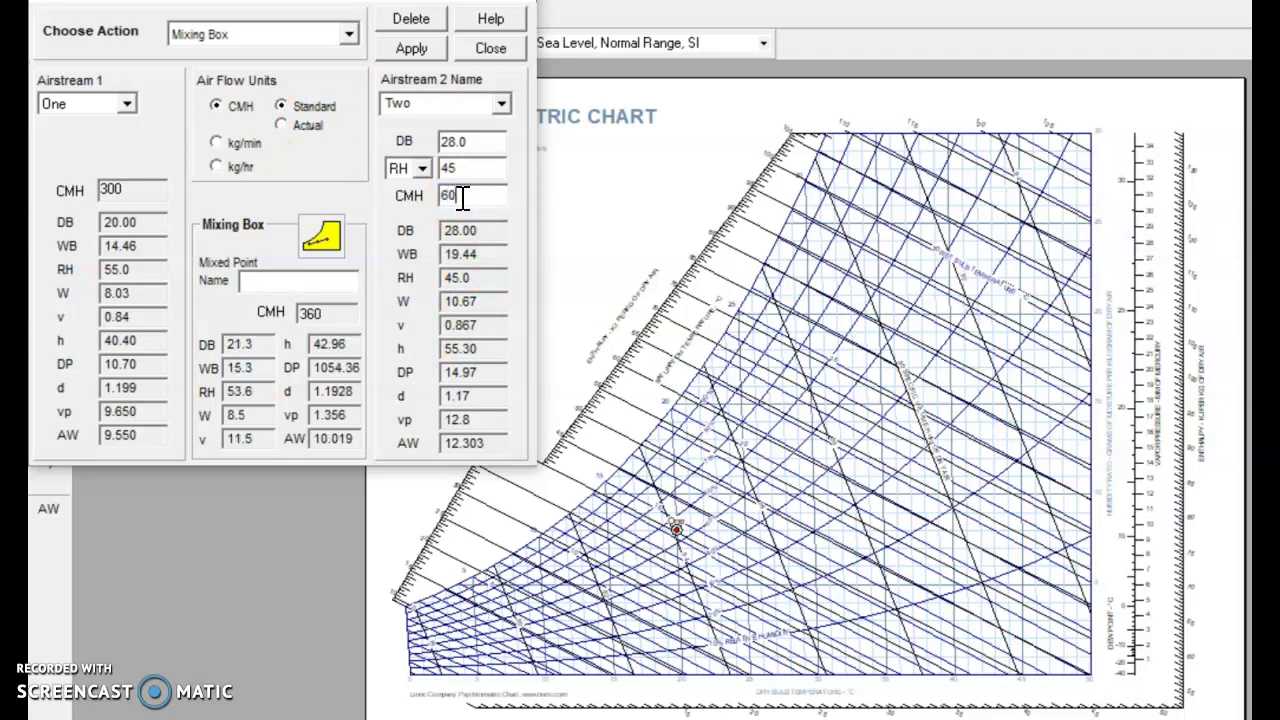
click(466, 228)
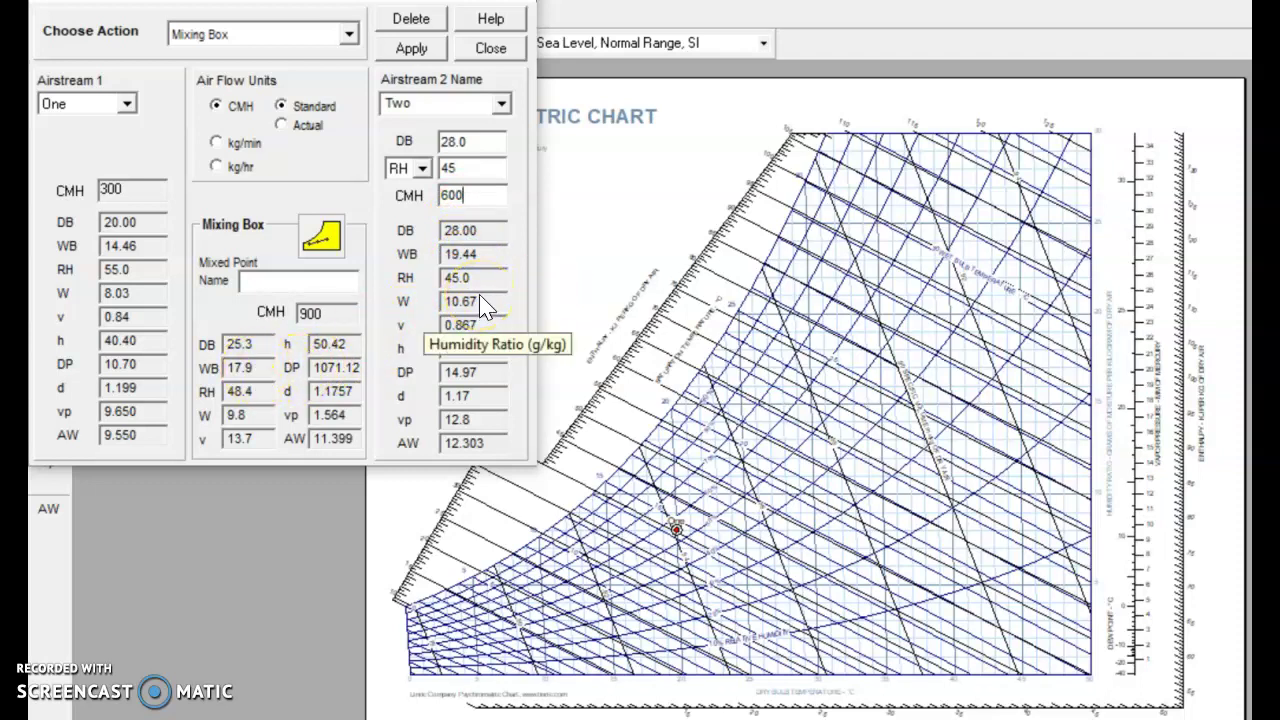
Name the mixed point Mix, apply the mixing process to the chart and close the state point dialog
click(263, 283)
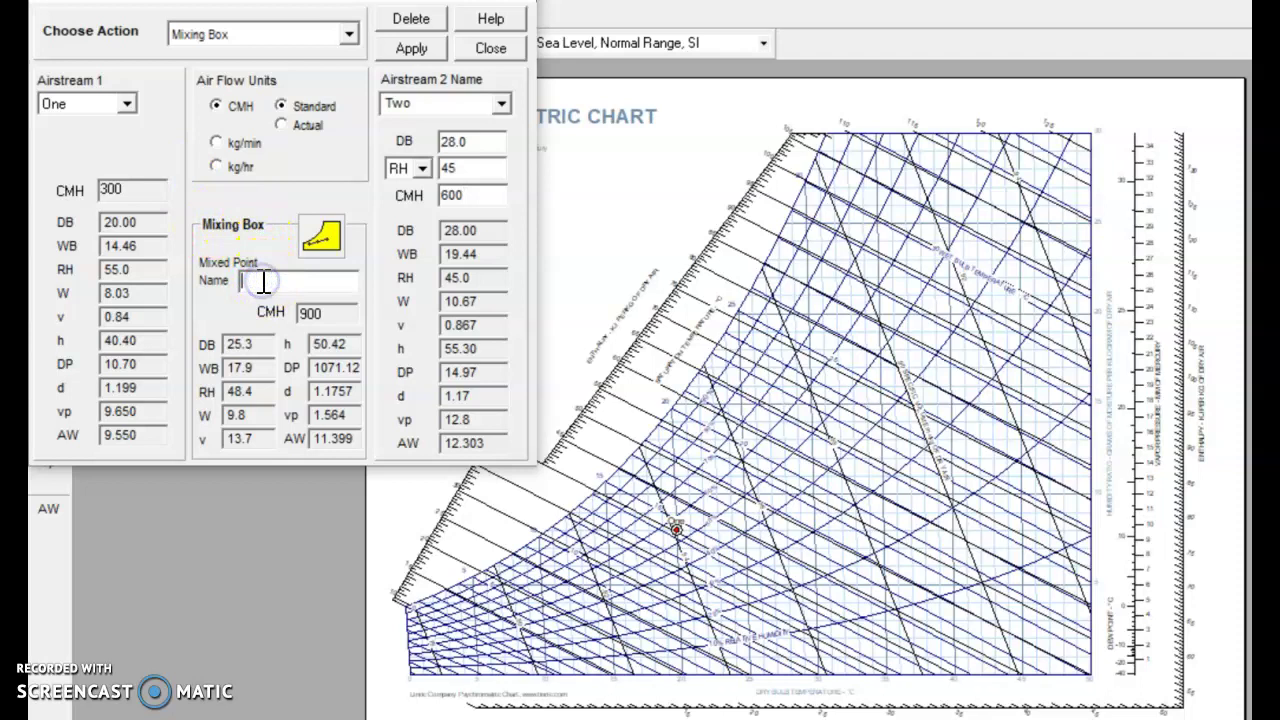
text(Mix)
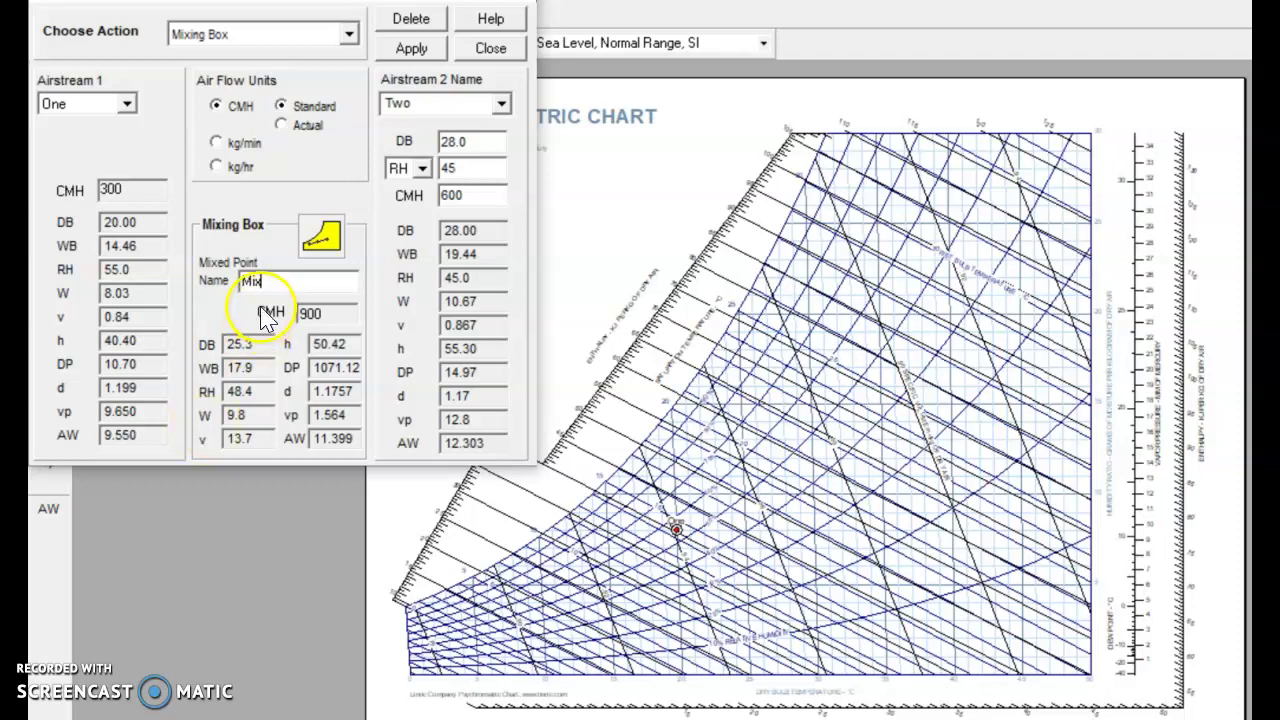
click(134, 198)
click(472, 200)
click(334, 314)
click(448, 139)
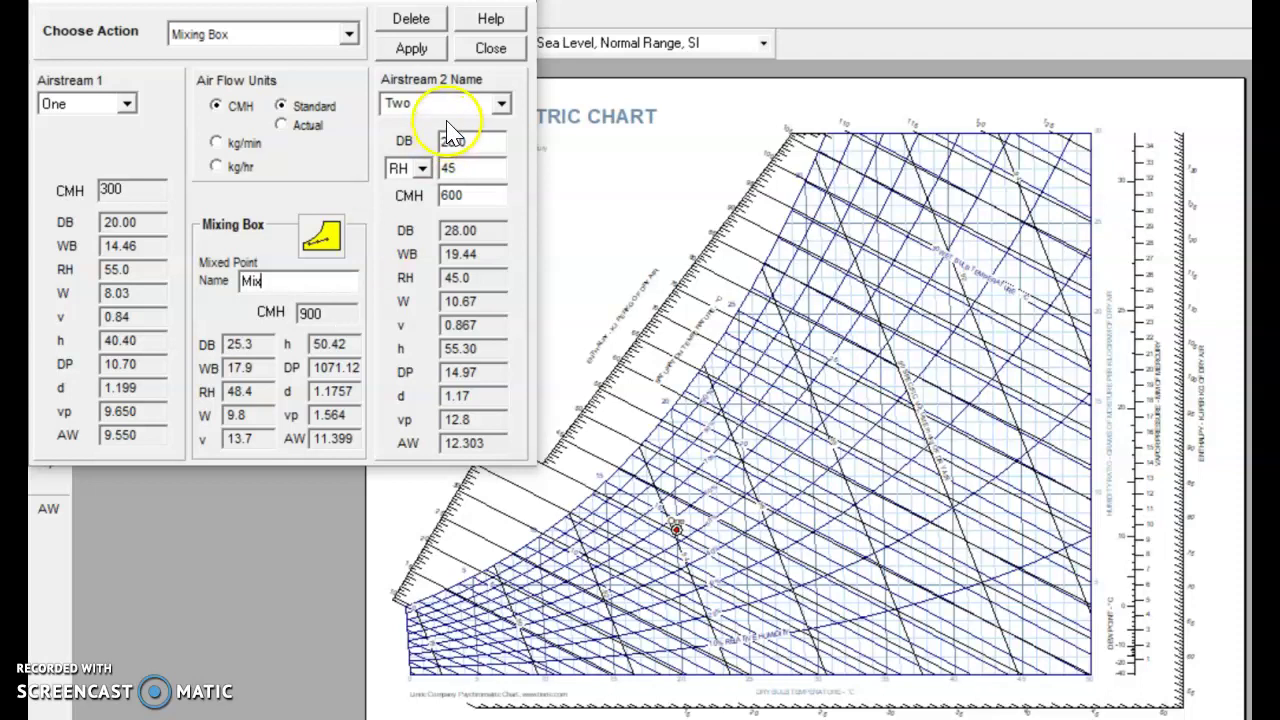
click(412, 50)
click(412, 50)
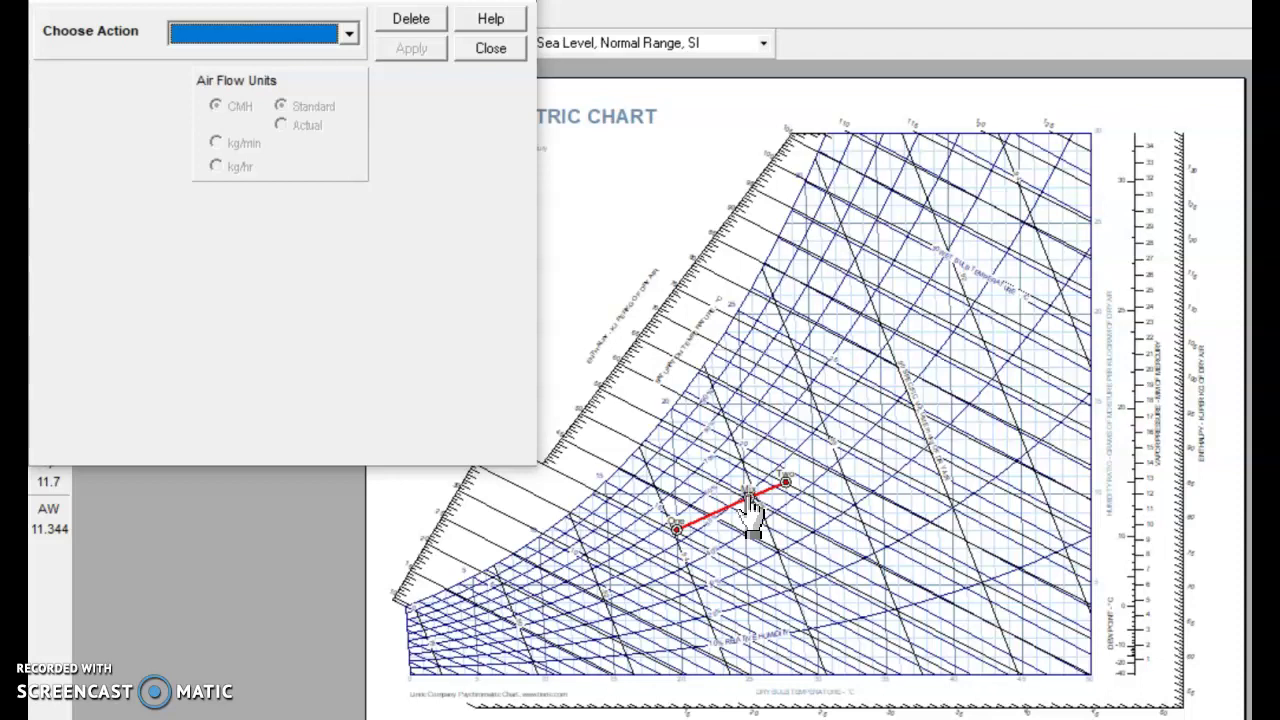
click(489, 49)
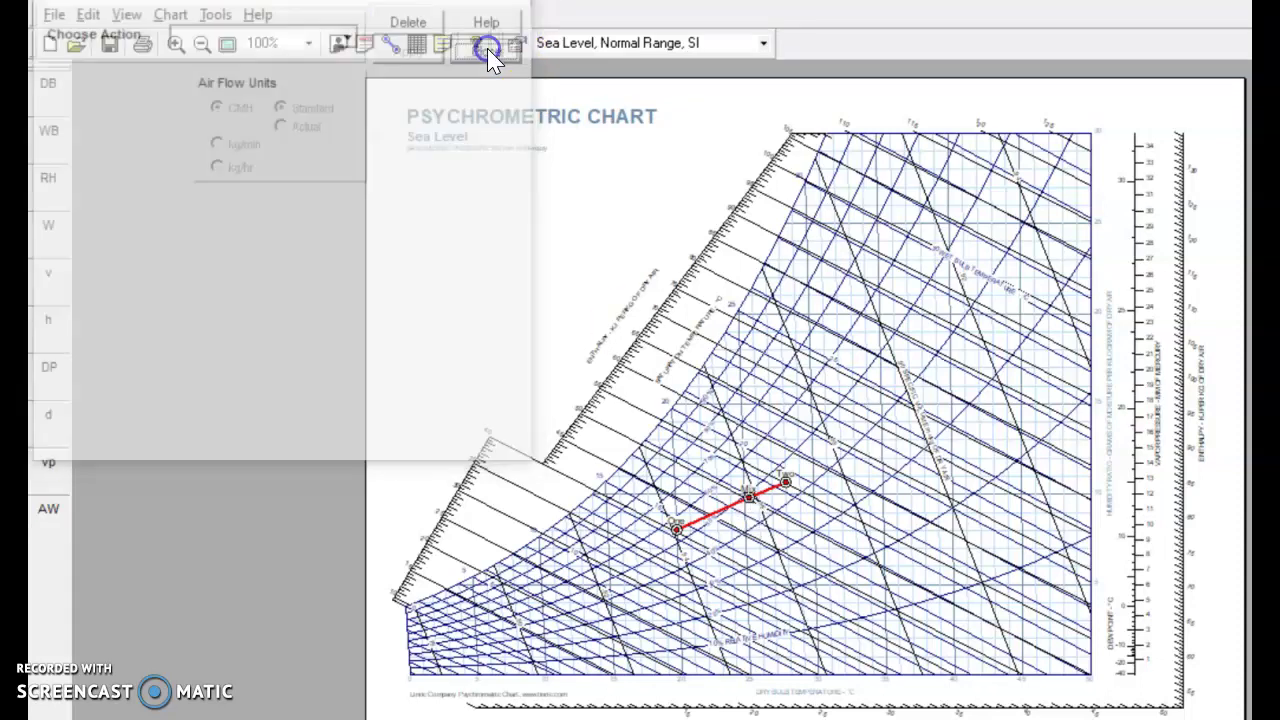